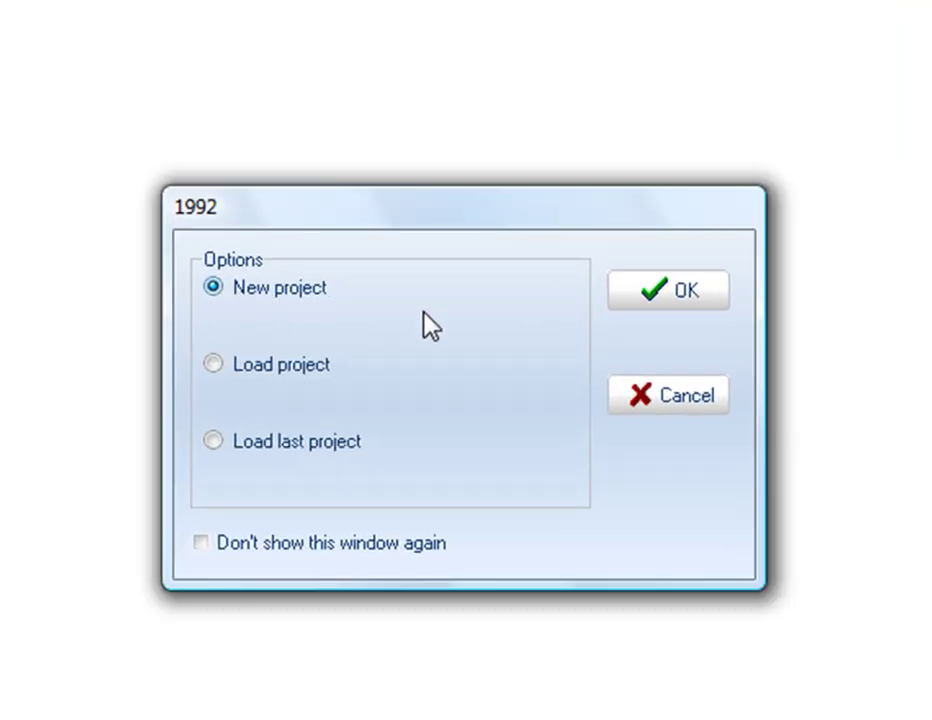
- Start a new project with the KITCHEN 2012 catalog and its sub-catalogs enabled
left_click(660, 300)
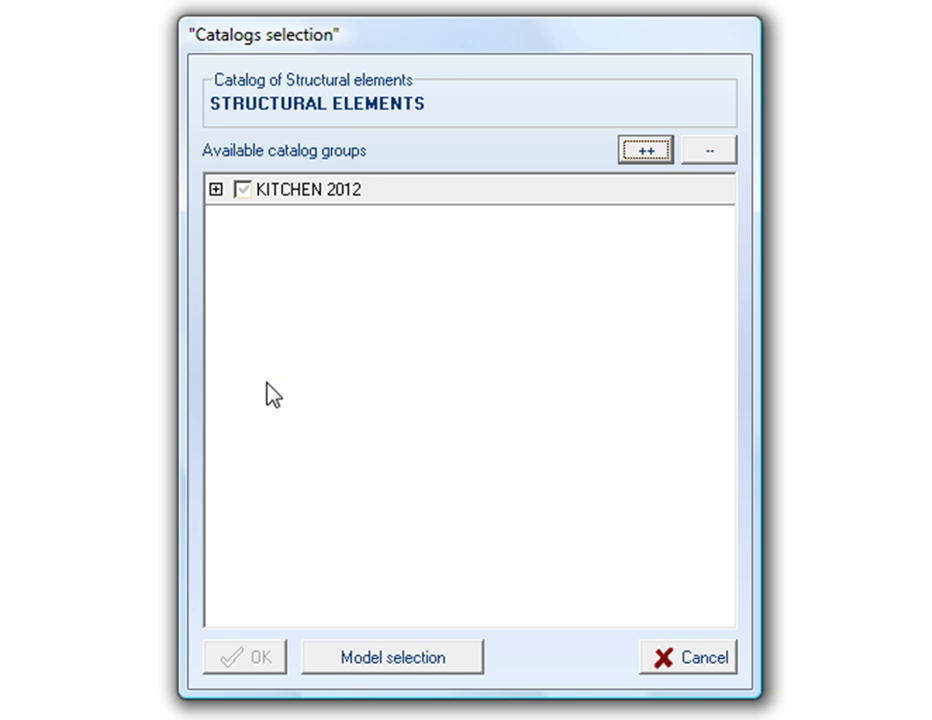
left_click(243, 189)
left_click(216, 189)
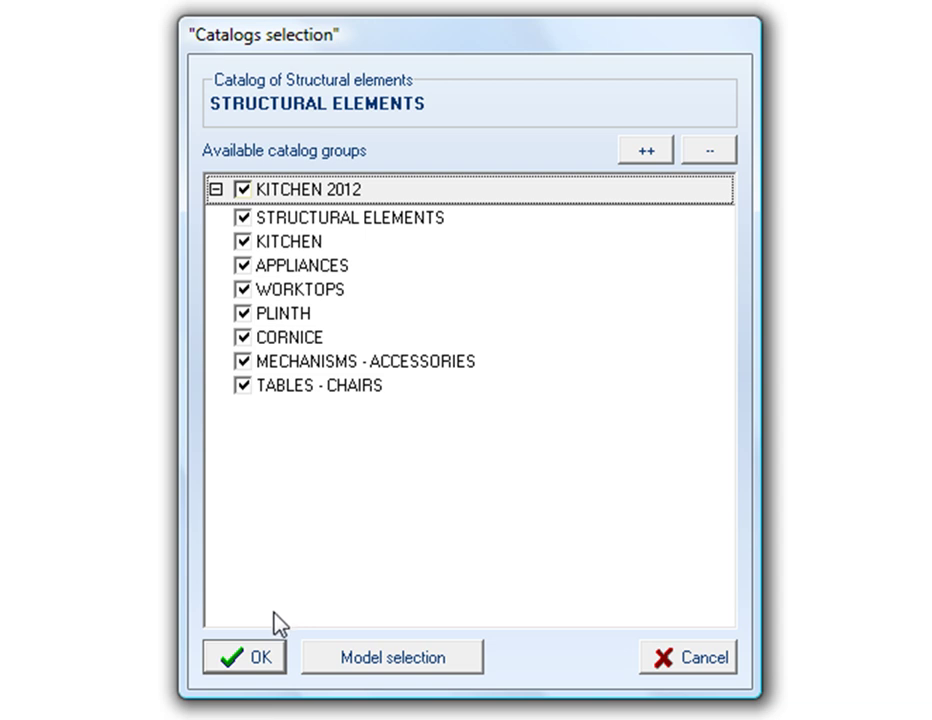
left_click(262, 660)
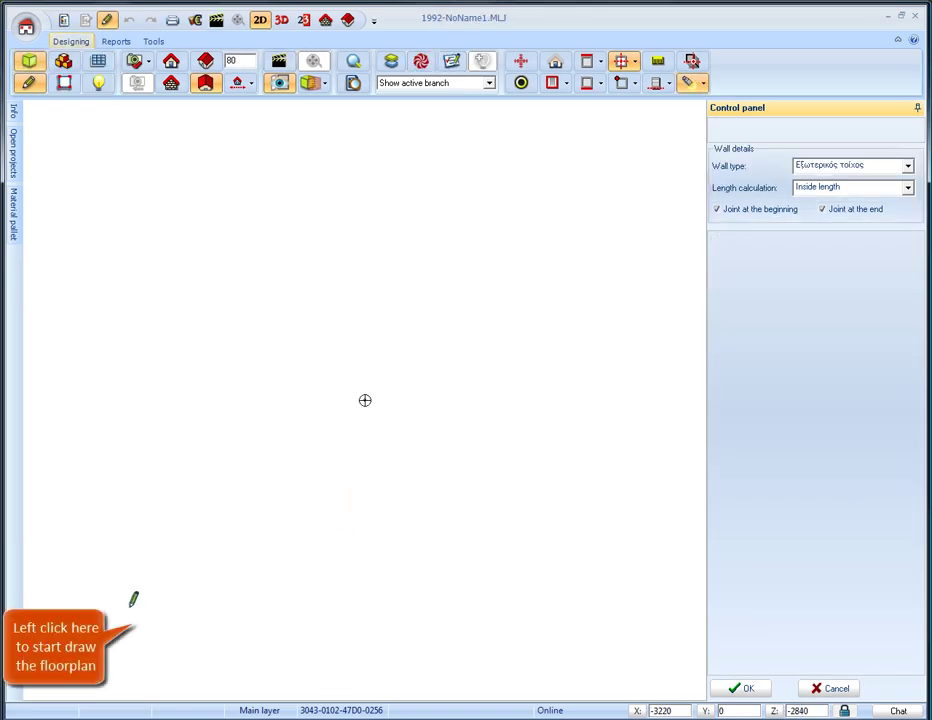
- Draw walls of 6000 and 5000, closing the rectangle at the starting corner
left_click(128, 605)
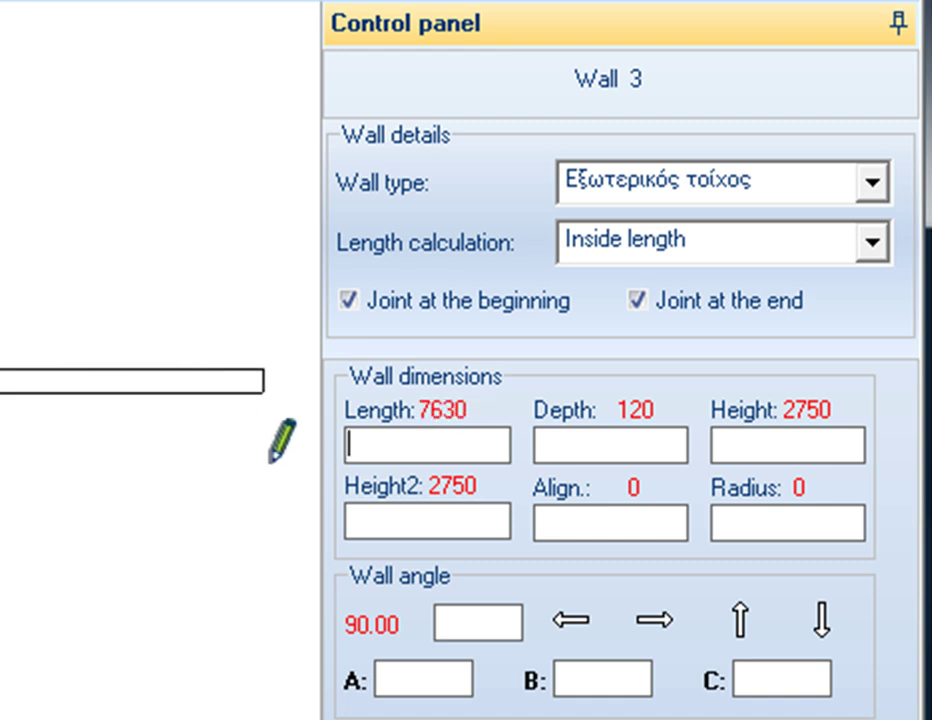
type("6000")
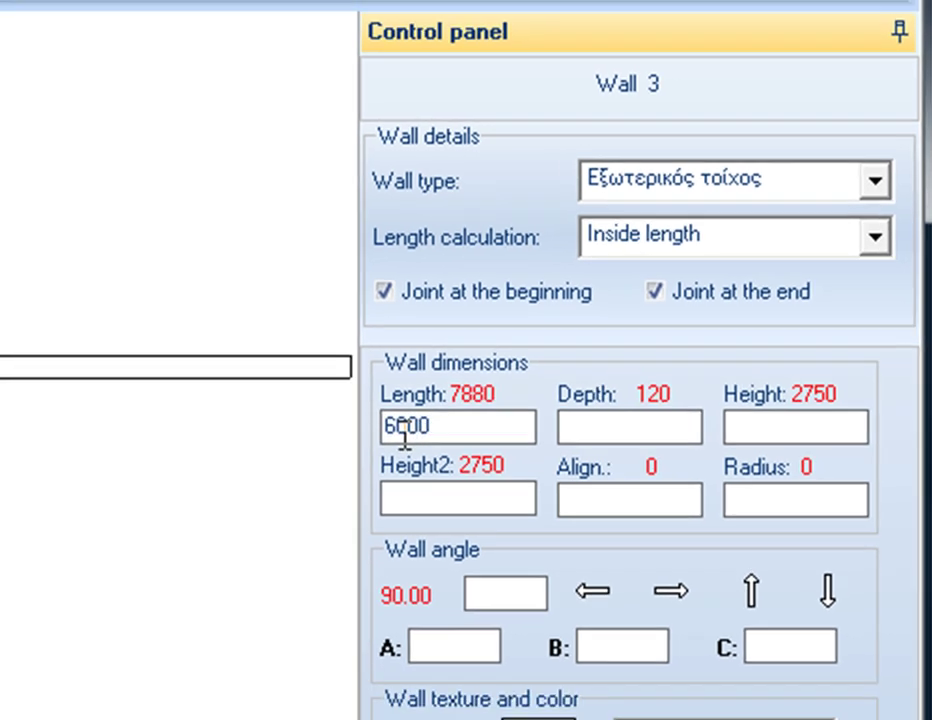
key("Return")
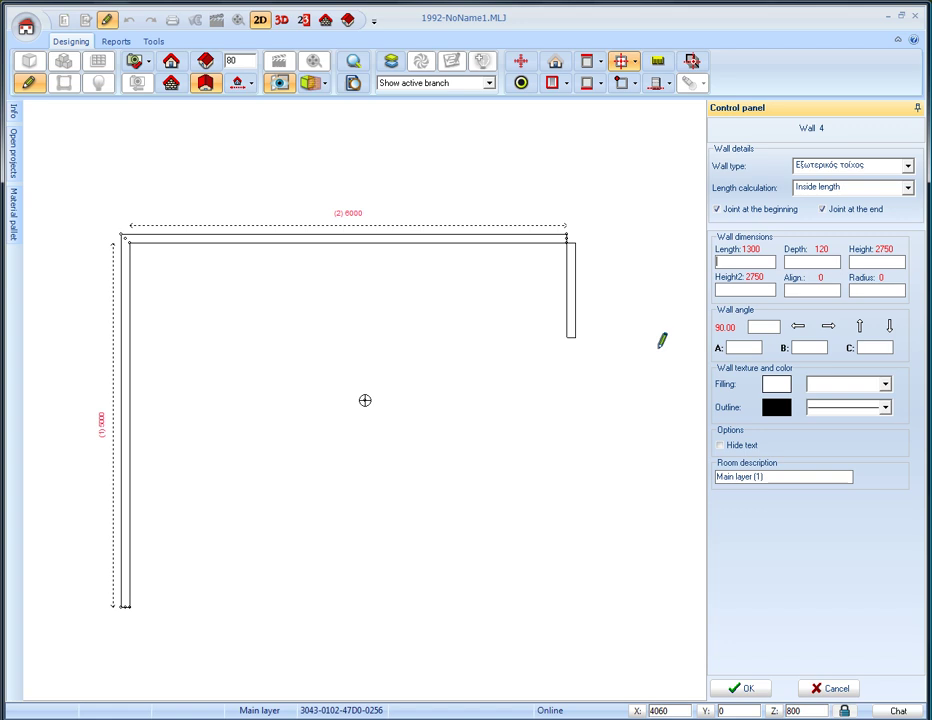
type("5000")
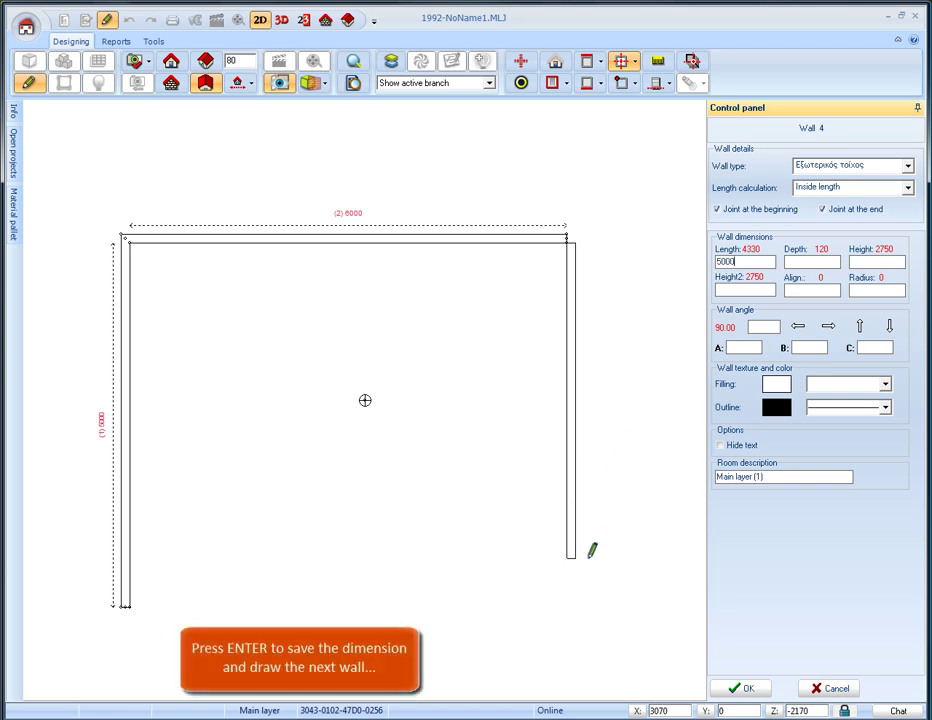
key("Return")
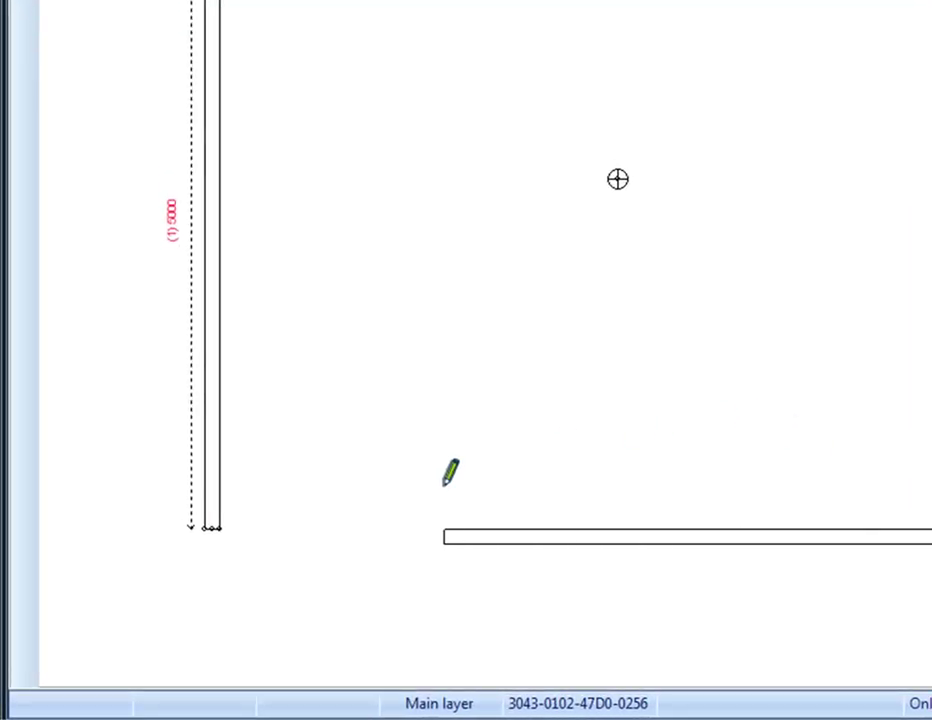
left_click(218, 530)
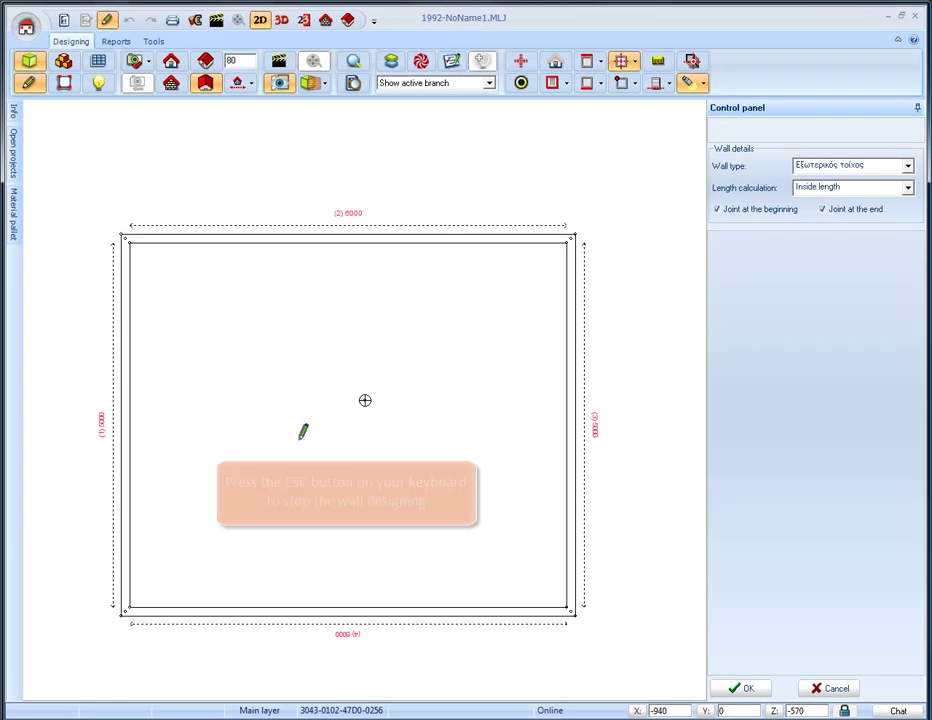
key("Escape")
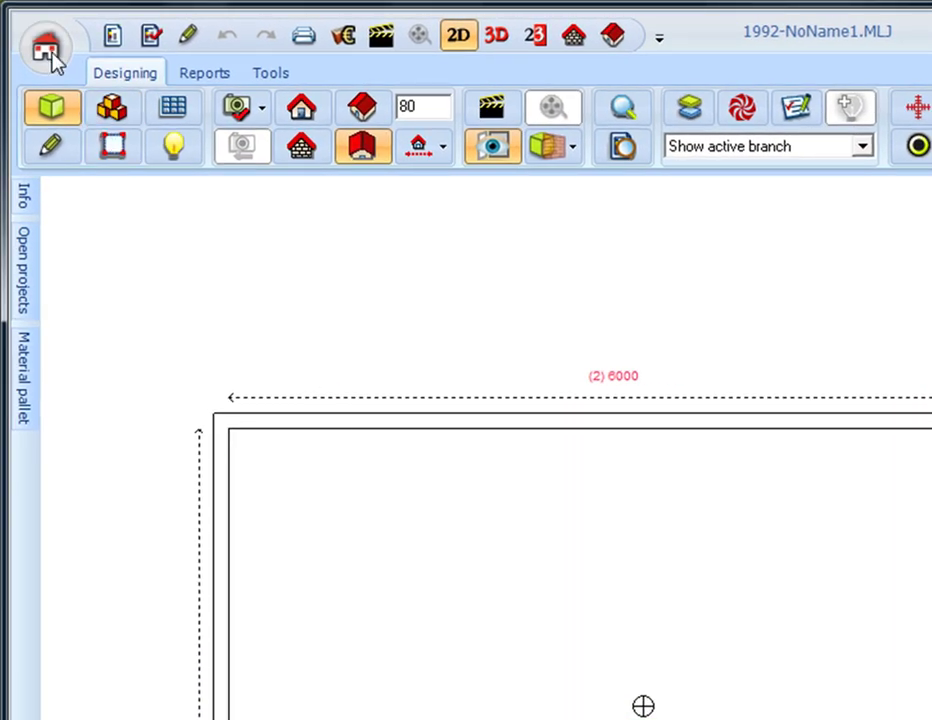
- Save the project under the file name 'MyFirstProject'
left_click(45, 52)
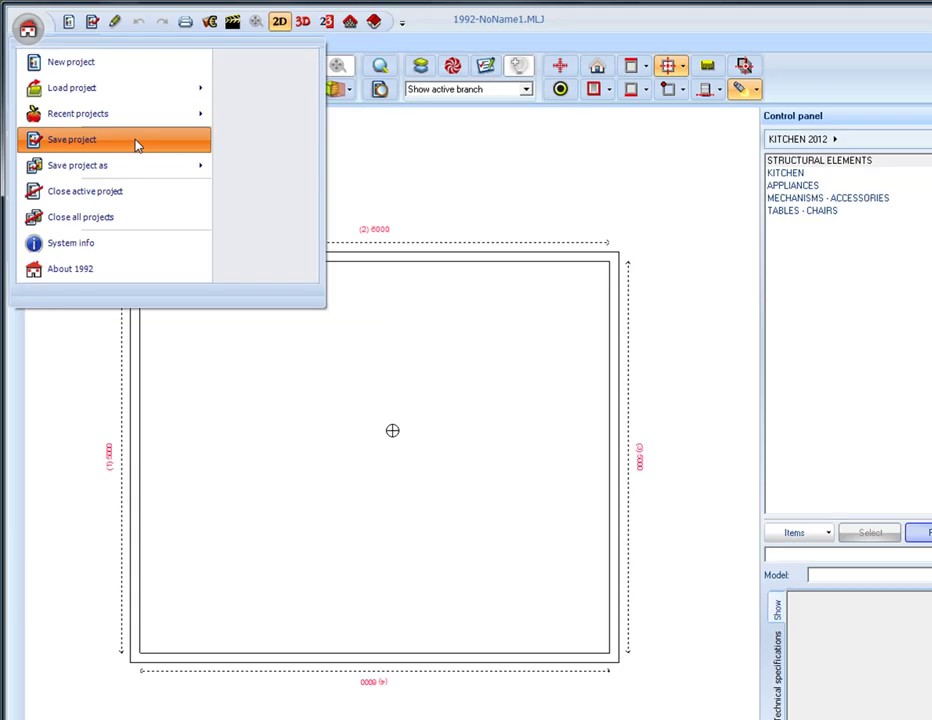
left_click(165, 229)
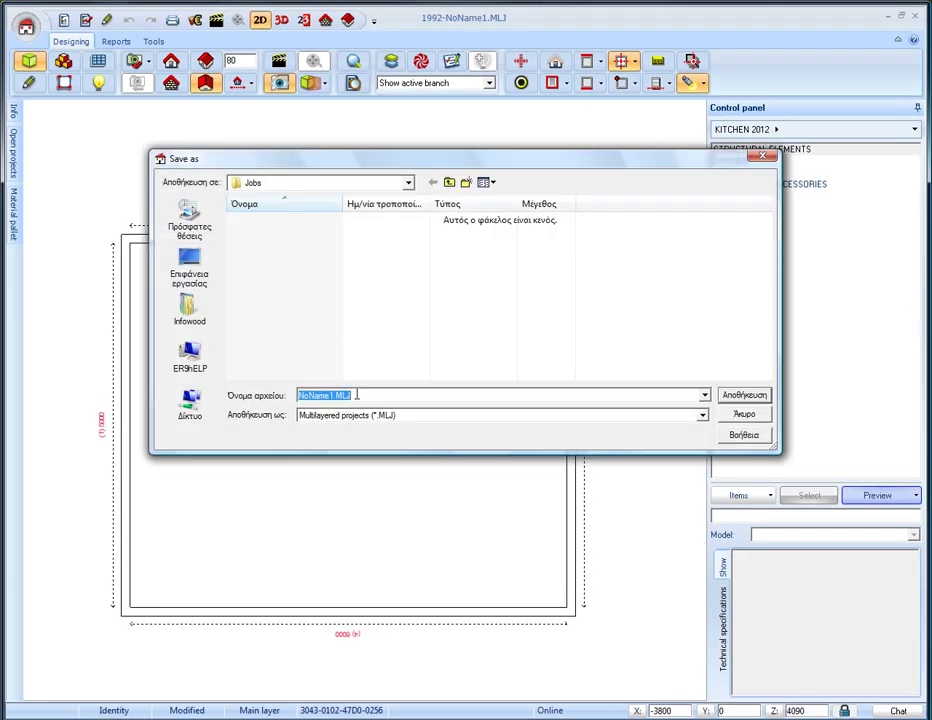
type("MyFirstProject")
left_click(744, 395)
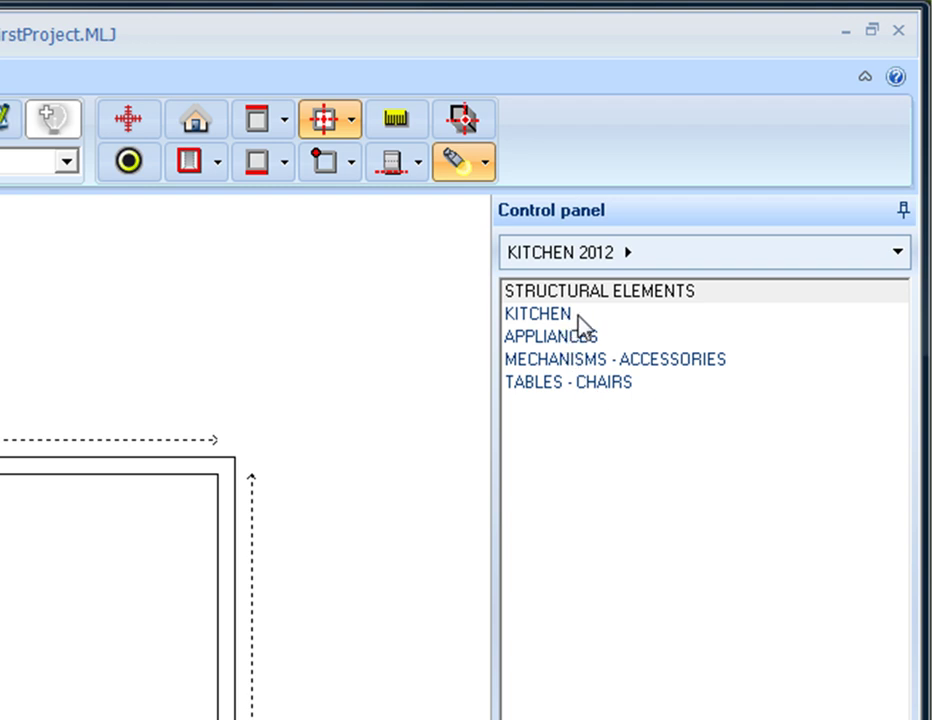
- Browse into KITCHEN and its Base units category, then back out
left_click(584, 315)
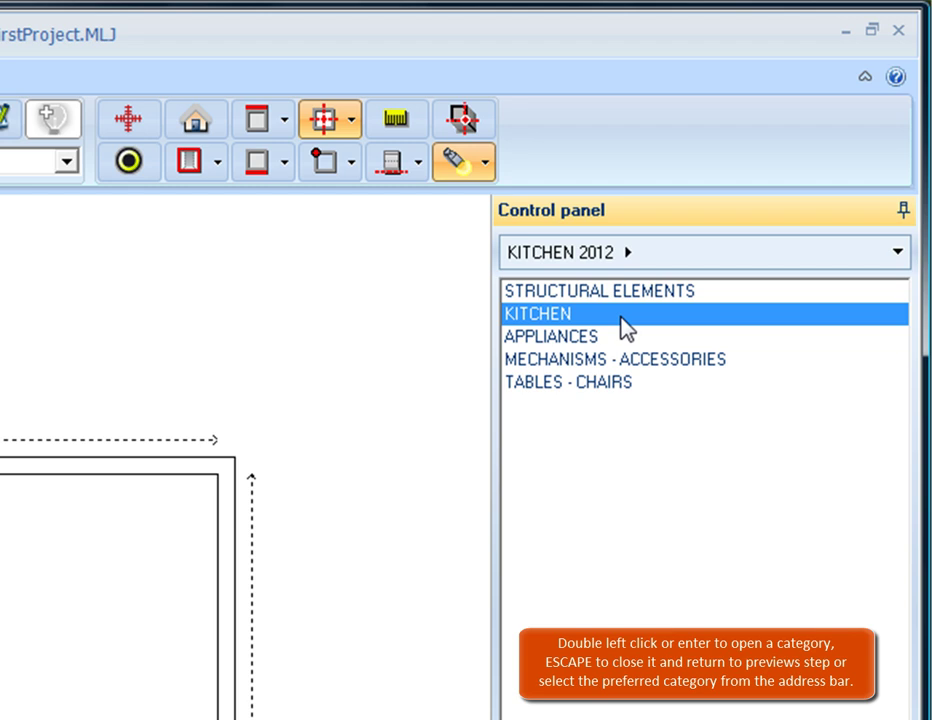
double_click(621, 318)
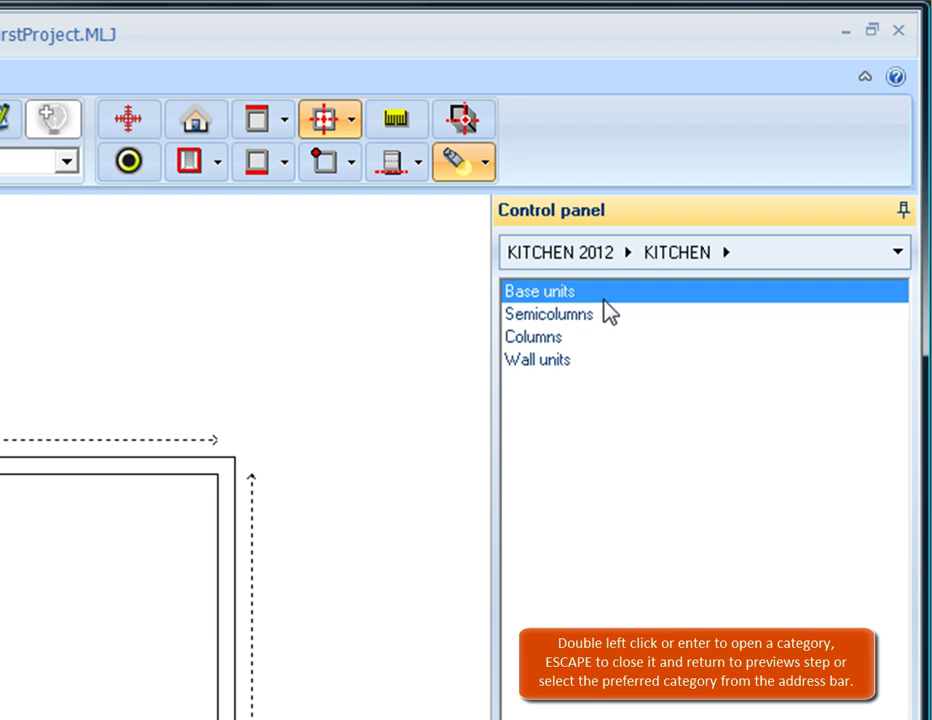
key("Return")
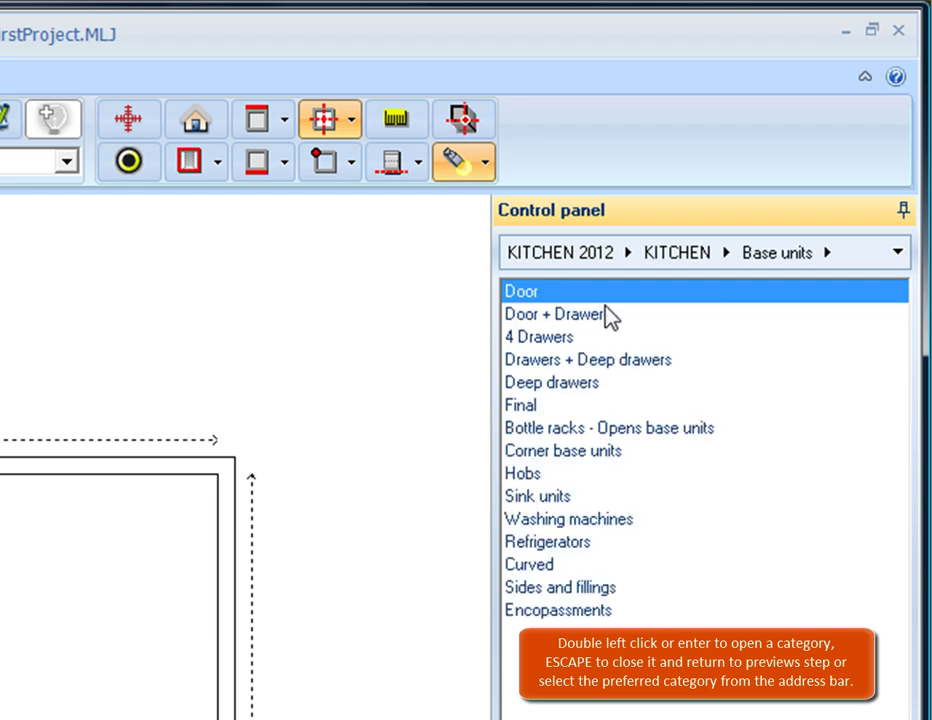
key("Escape")
key("Escape")
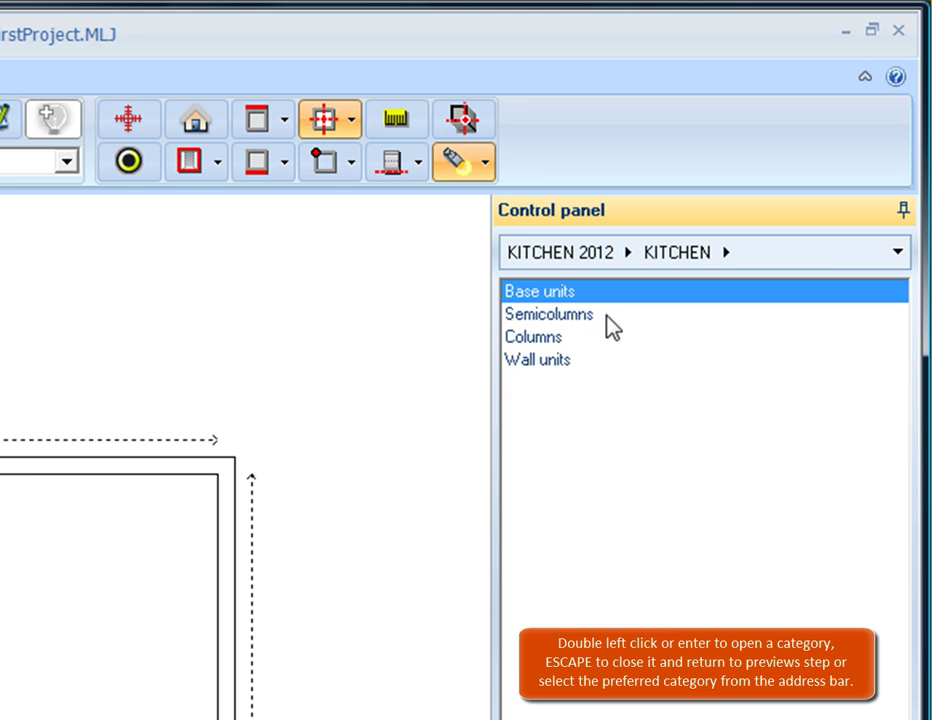
- Navigate from the top-level categories into STRUCTURAL ELEMENTS
left_click(629, 251)
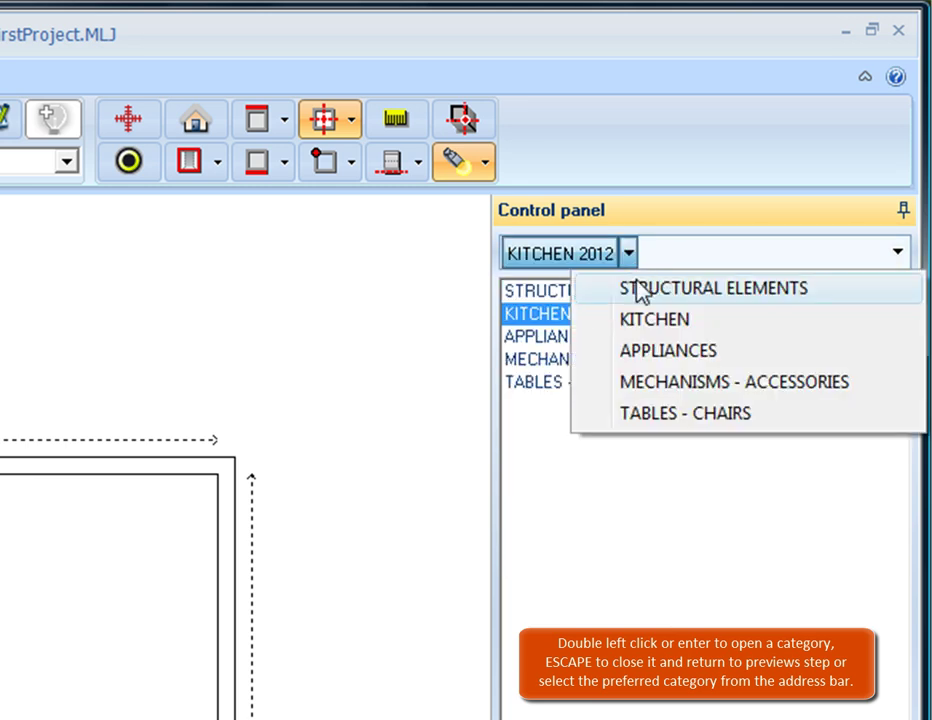
left_click(650, 322)
left_click(592, 262)
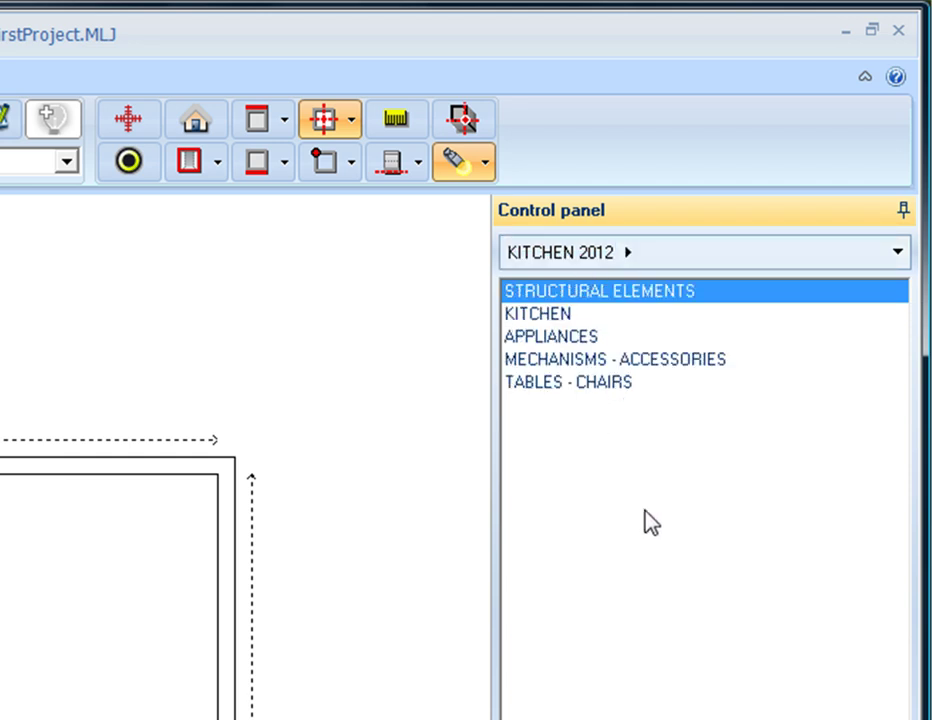
left_click(744, 296)
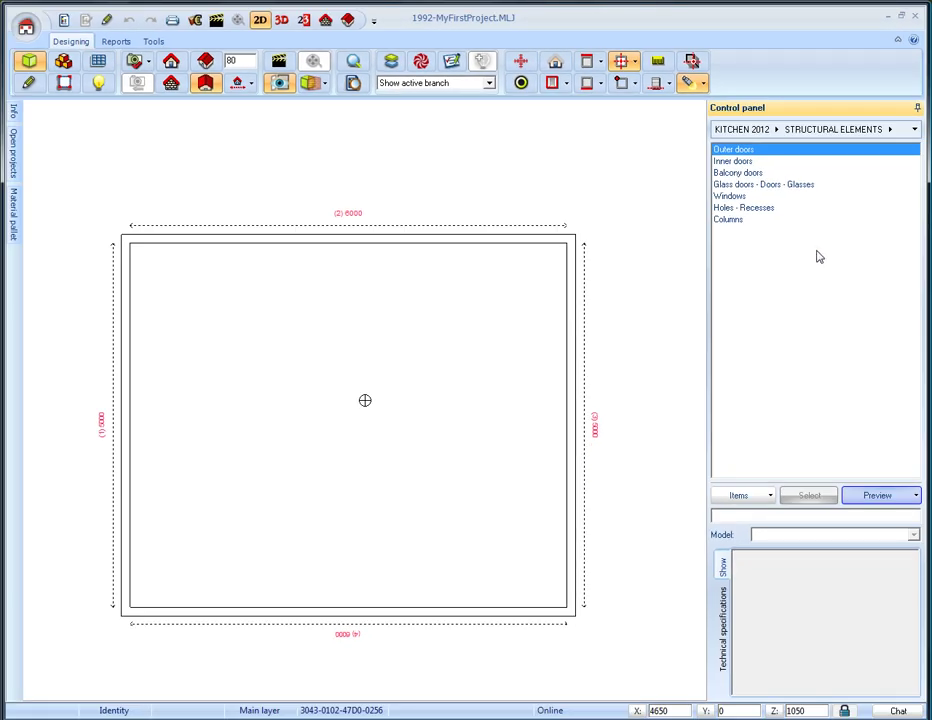
- Drop an Inox frame window on the left wall with Down 1000 and Right 900
left_click(737, 197)
left_click(728, 162)
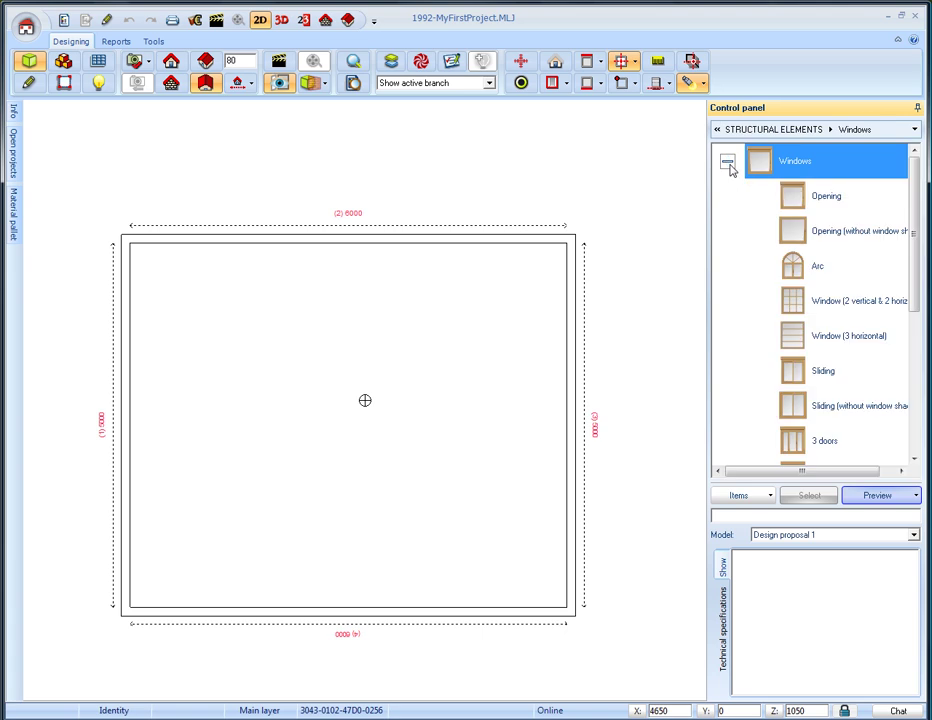
left_click_drag(907, 250, 909, 395)
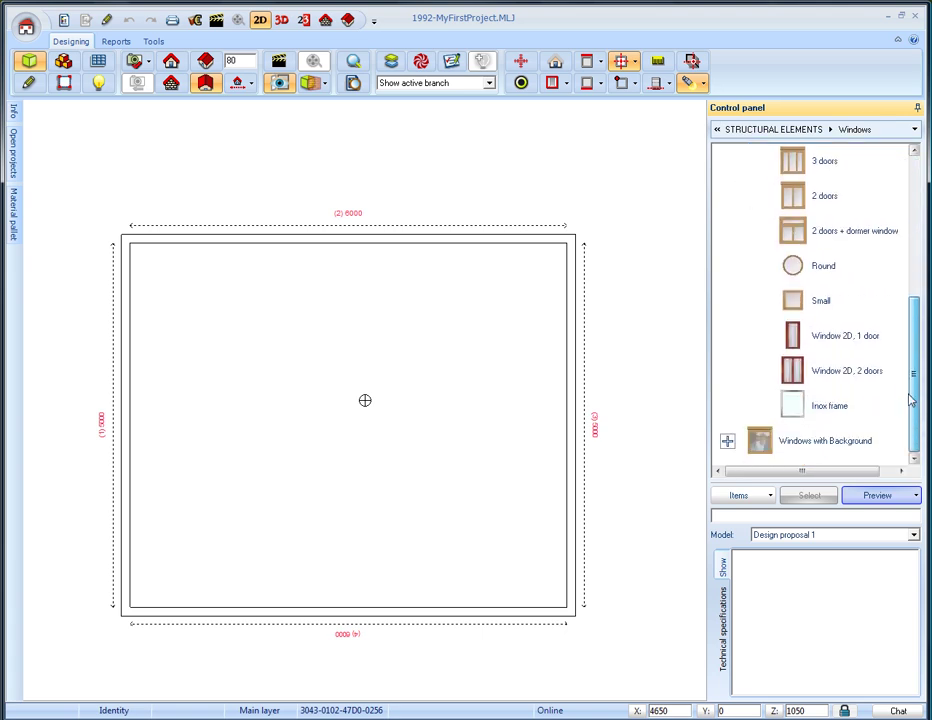
left_click_drag(797, 412, 160, 405)
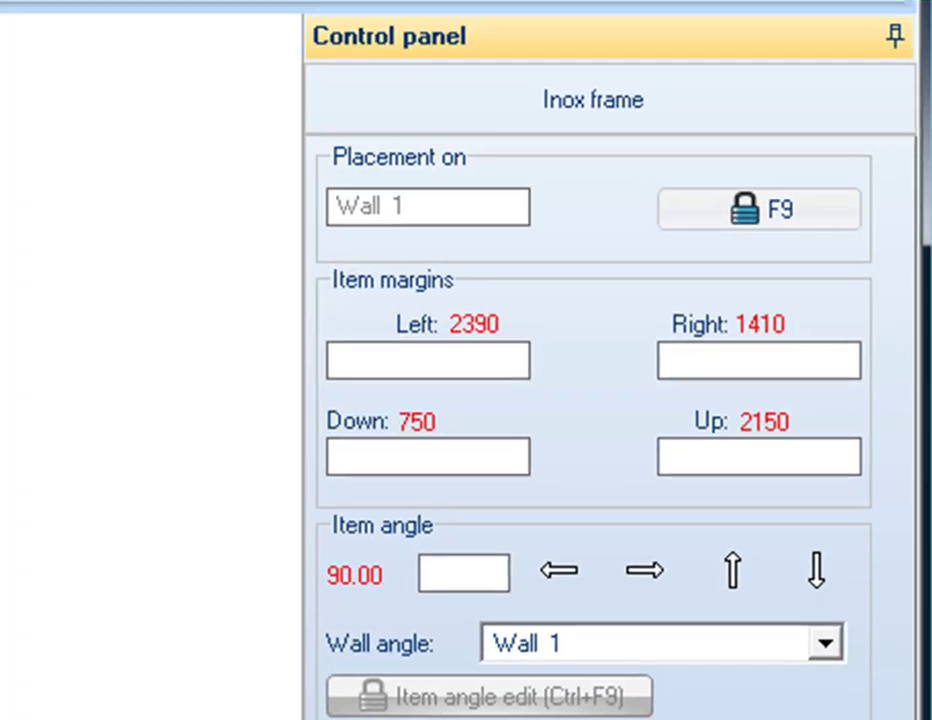
left_click(520, 383)
type("1")
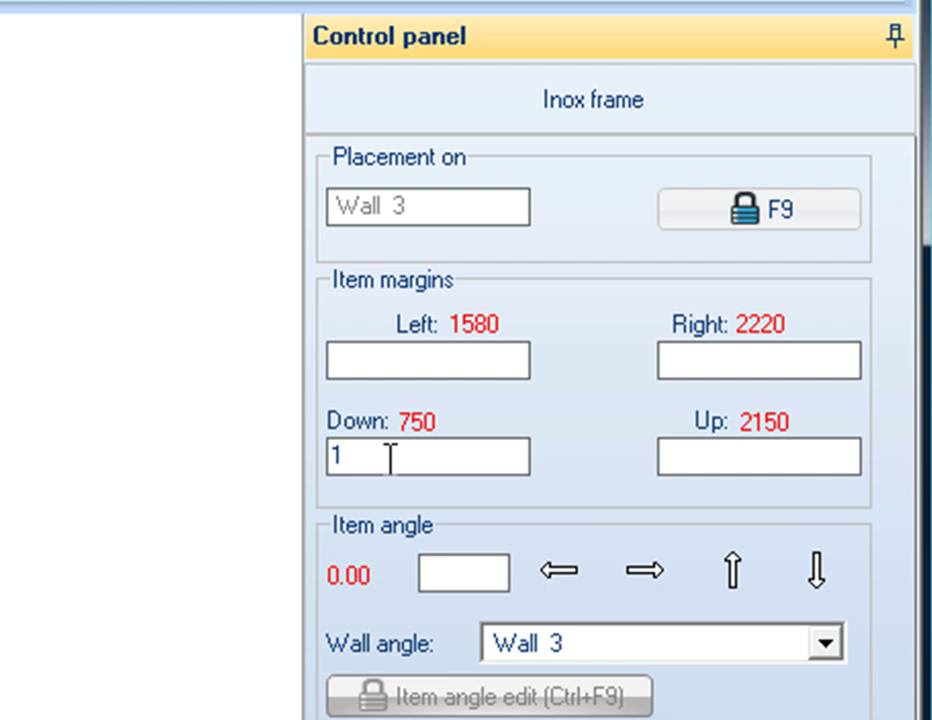
type("000")
left_click(716, 360)
type("900")
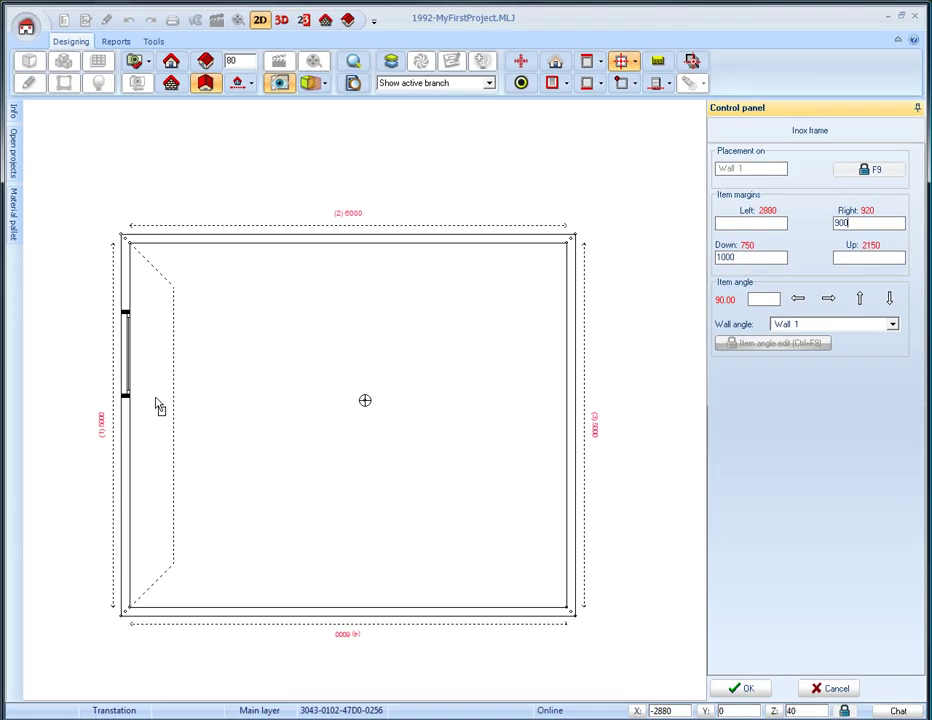
key("Return")
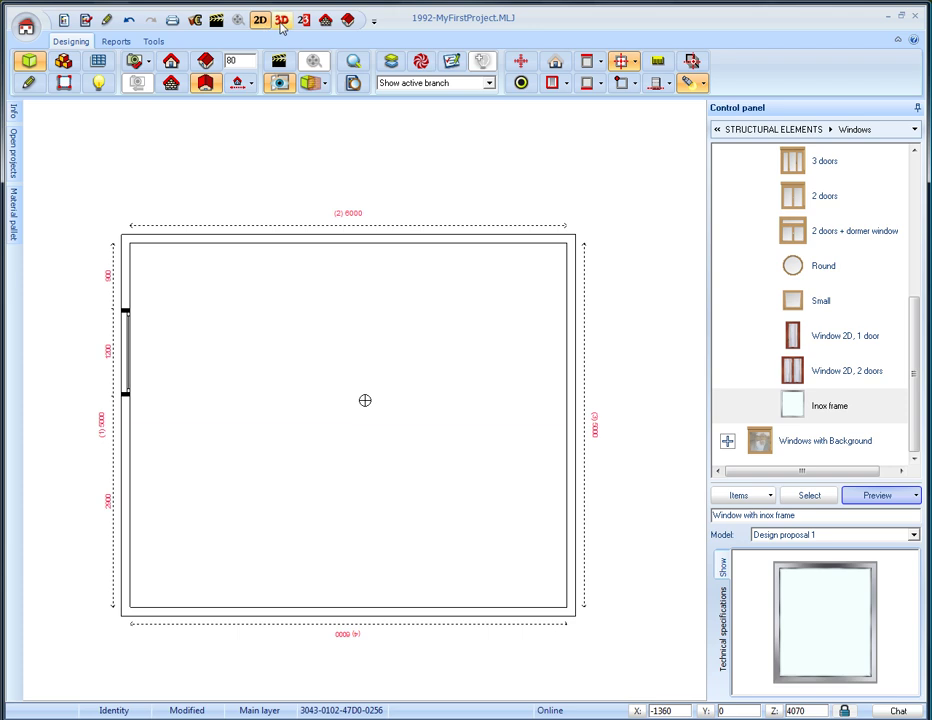
- Switch to a 3D walk-through view and turn the camera around the room
left_click(282, 22)
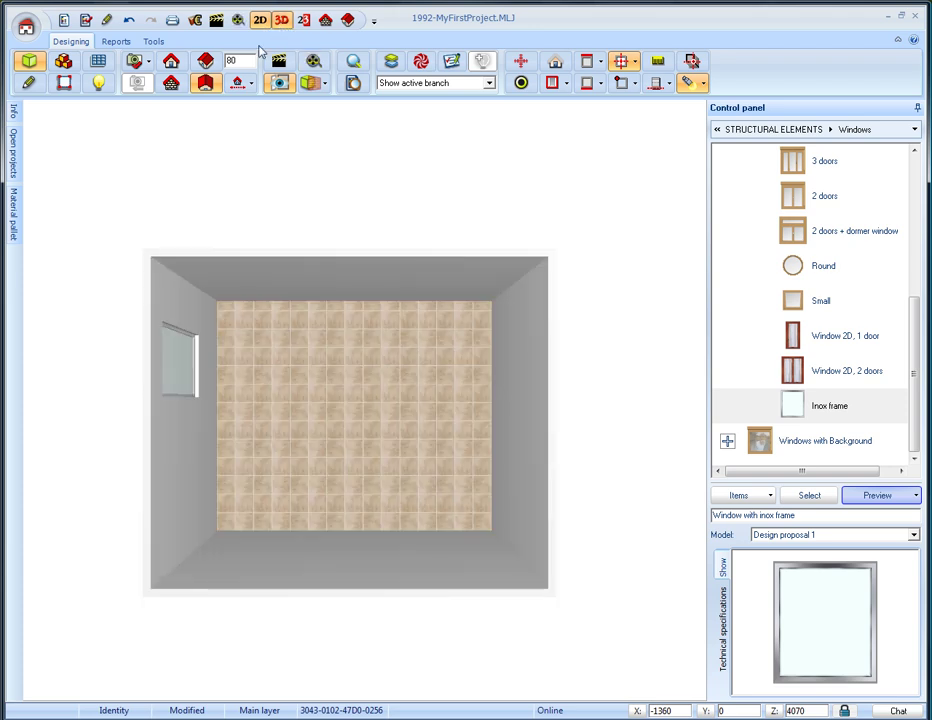
left_click(205, 61)
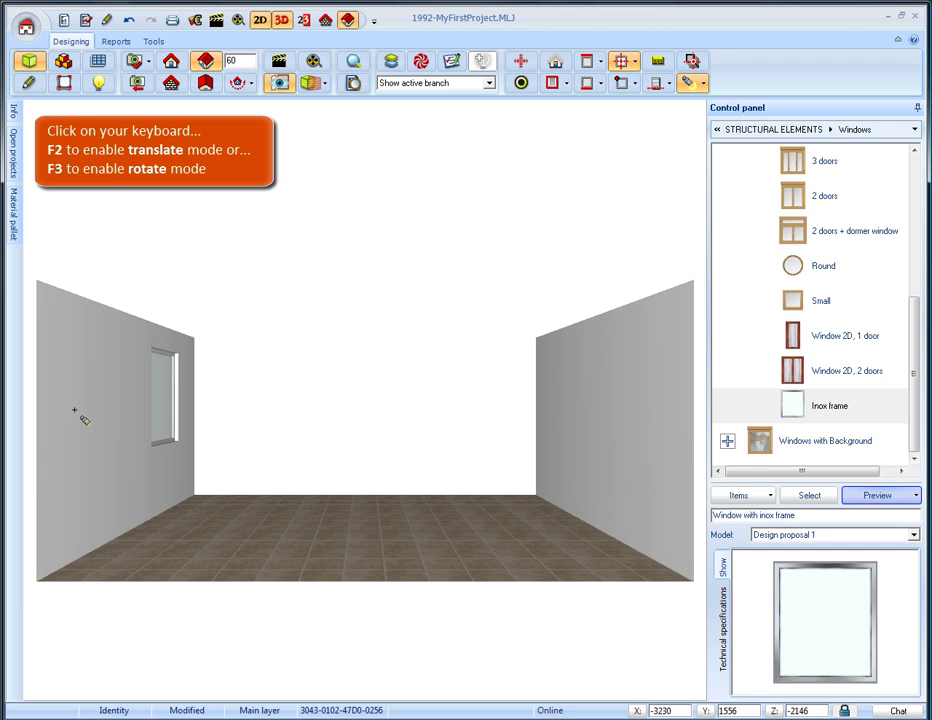
left_click_drag(79, 414, 287, 410)
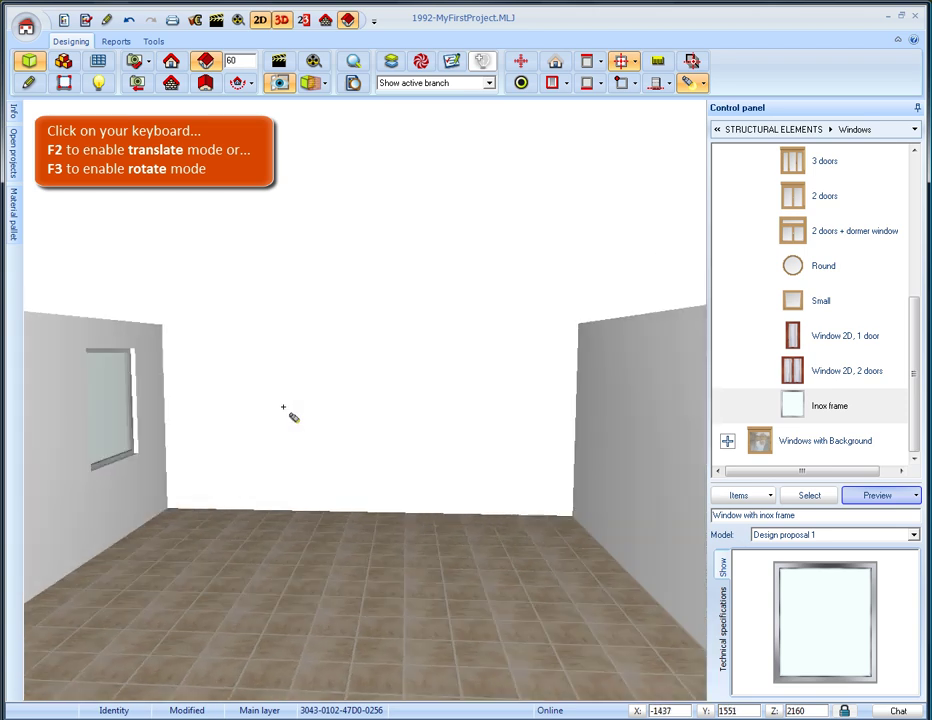
- Reset the perspective, select Wall 1, and return to the 2D plan
left_click(302, 415)
key("Delete")
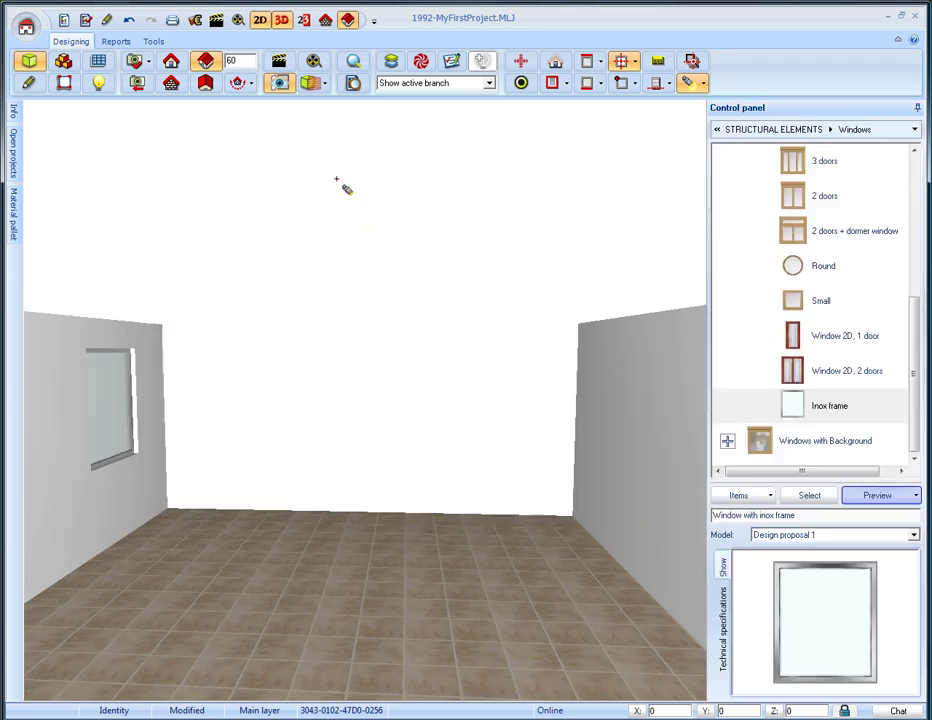
left_click(172, 85)
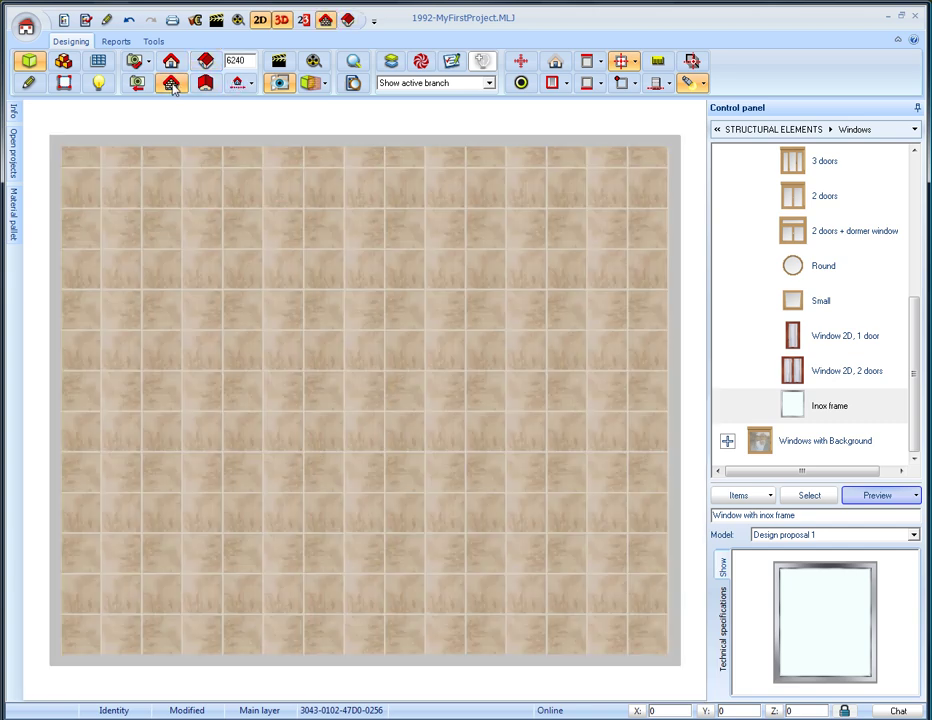
left_click(172, 85)
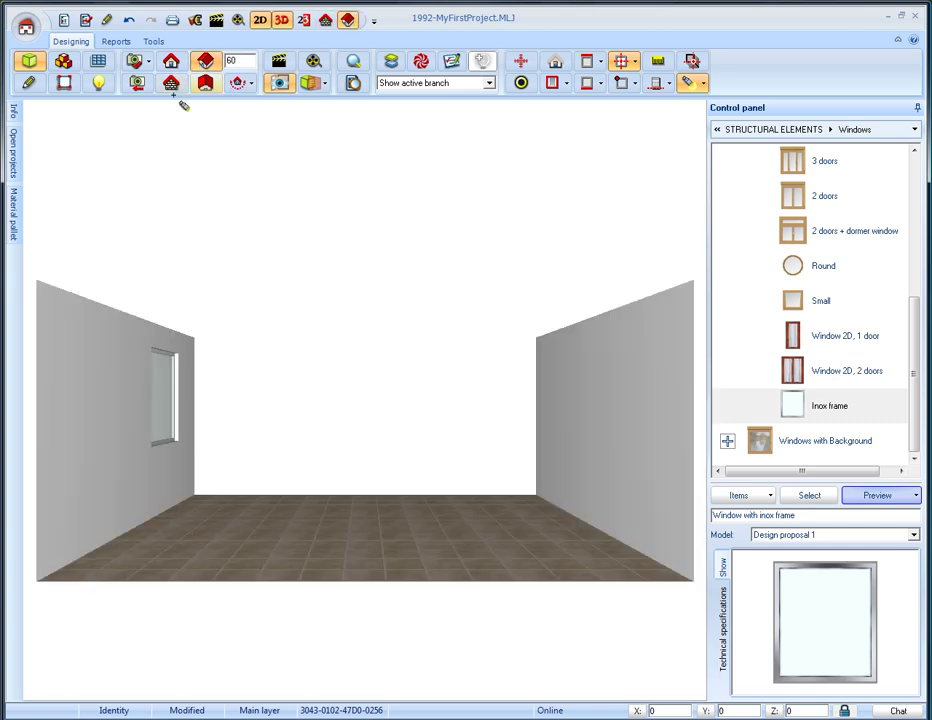
left_click(110, 335)
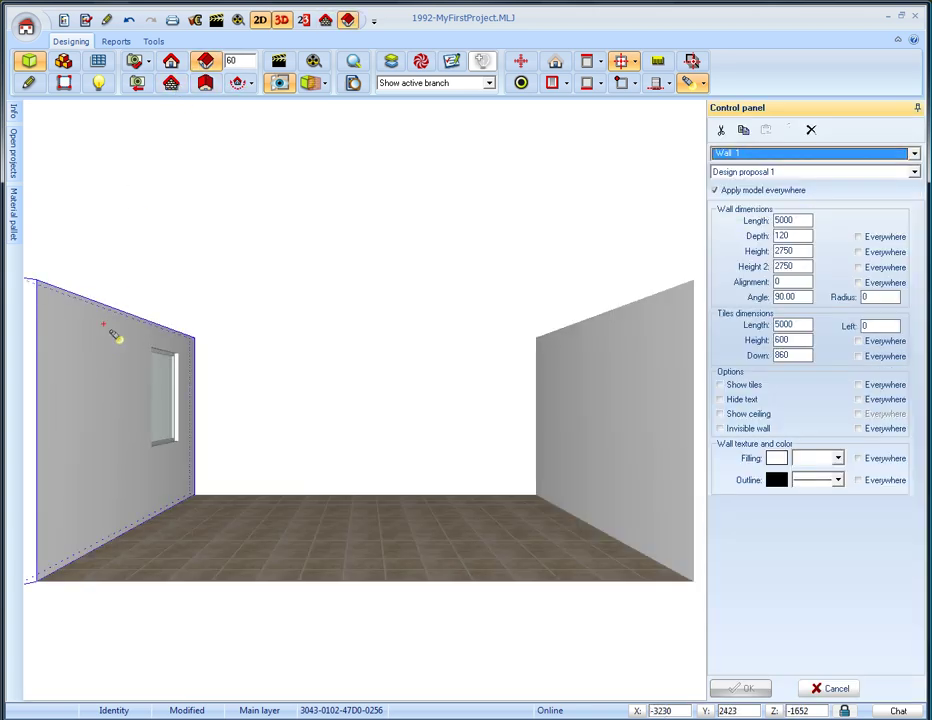
left_click(262, 21)
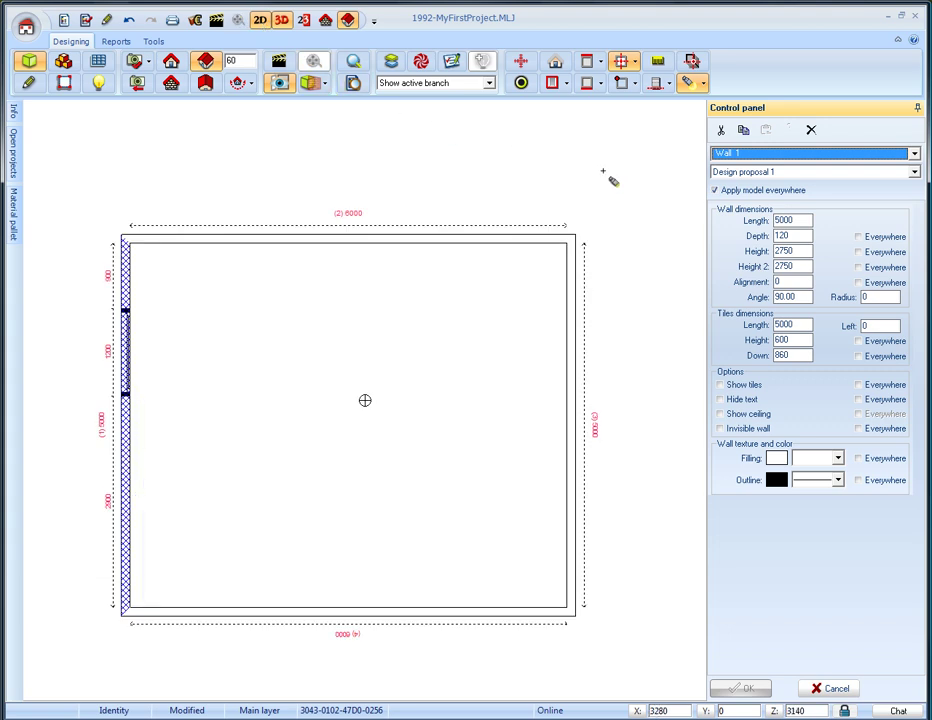
- Place the H.72 Rectangular 90x90 L corner base unit in the top-left room corner
left_click(676, 179)
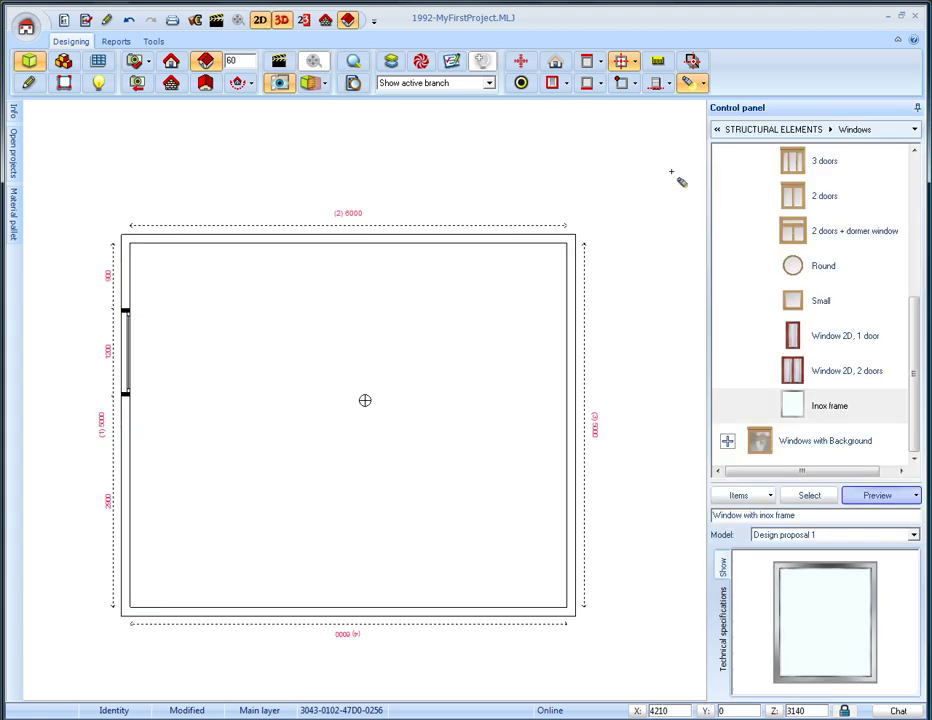
left_click(775, 129)
left_click(742, 129)
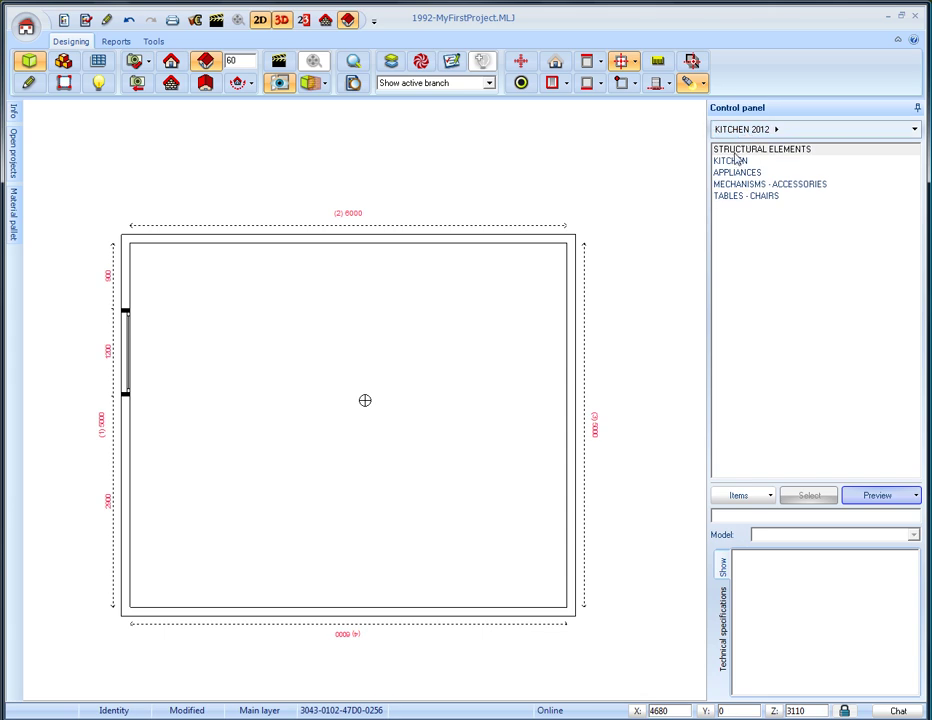
left_click(736, 161)
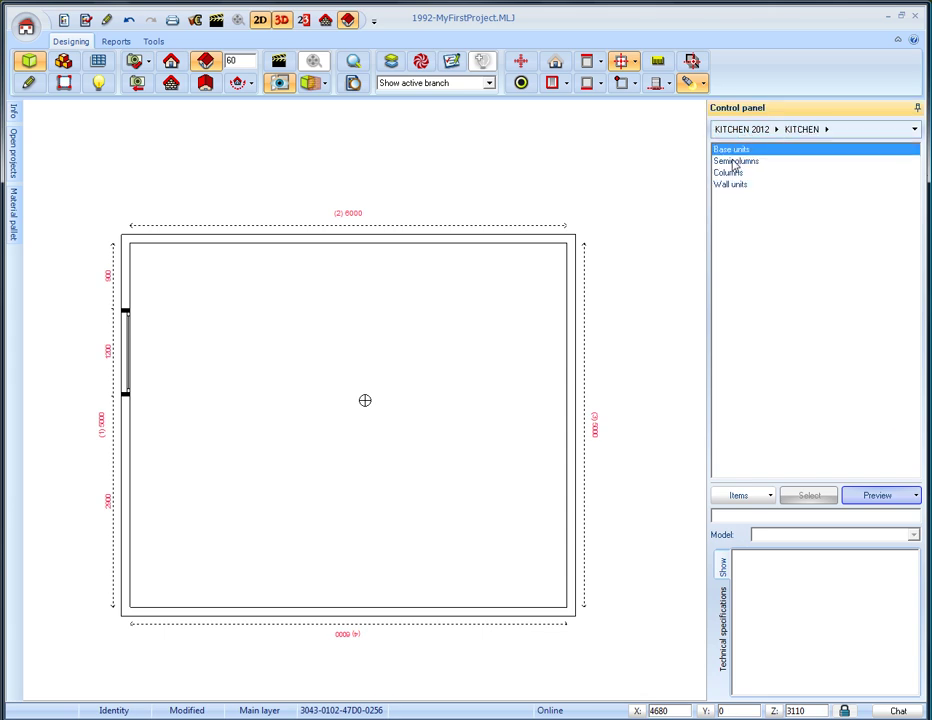
double_click(786, 152)
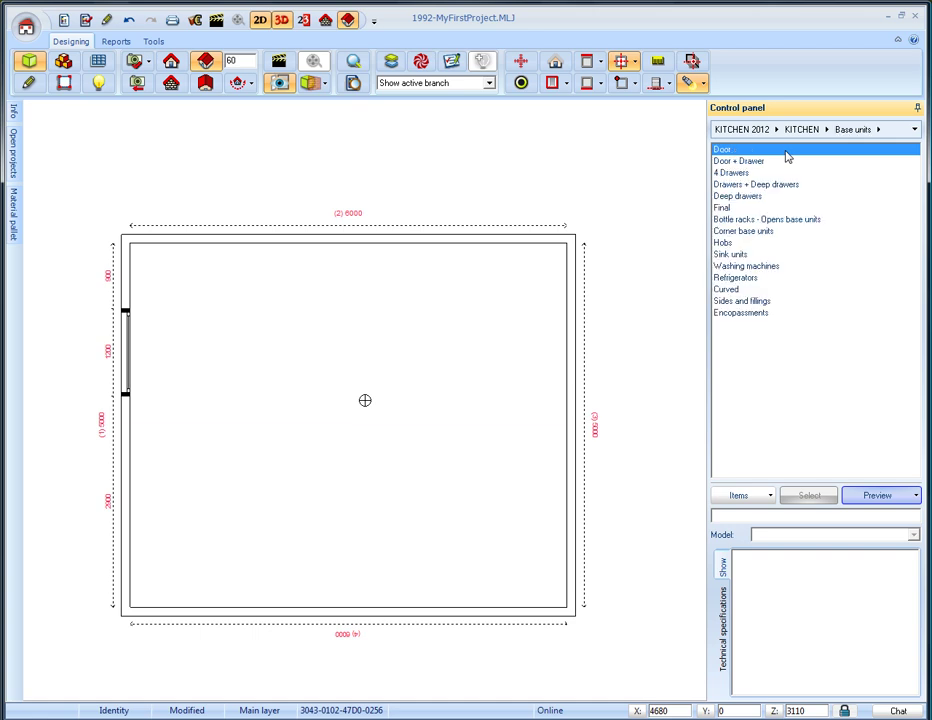
double_click(788, 233)
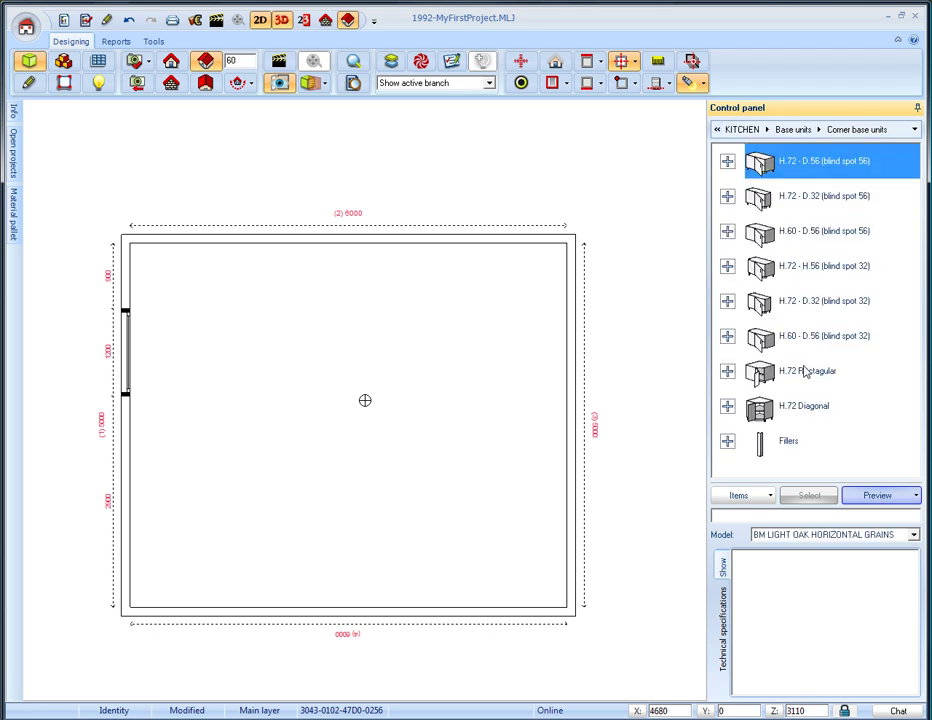
left_click(728, 372)
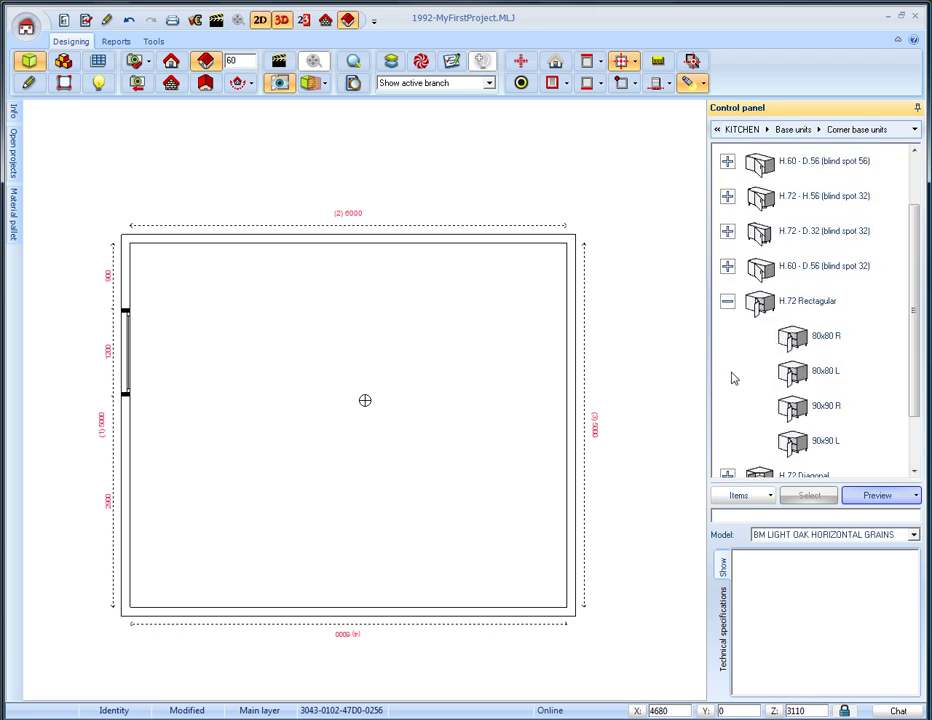
left_click(810, 440)
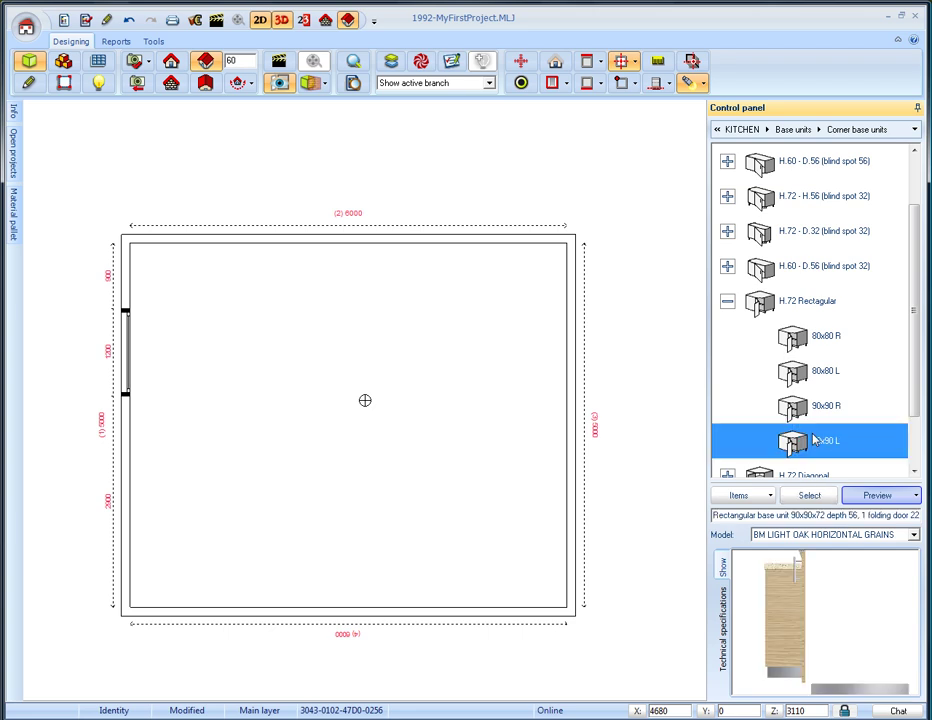
left_click(808, 496)
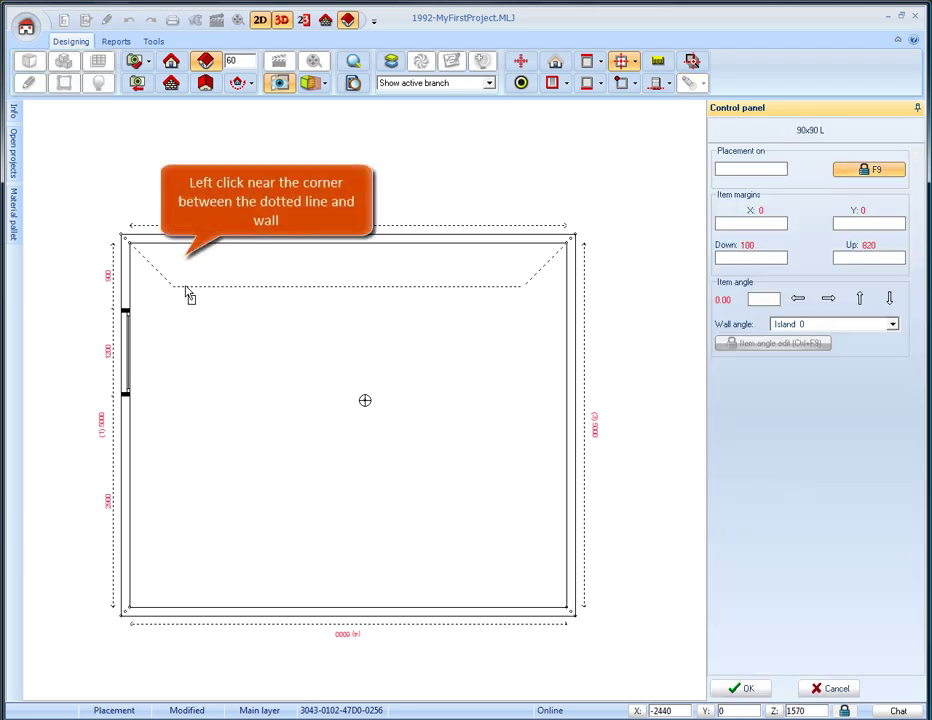
left_click(160, 310)
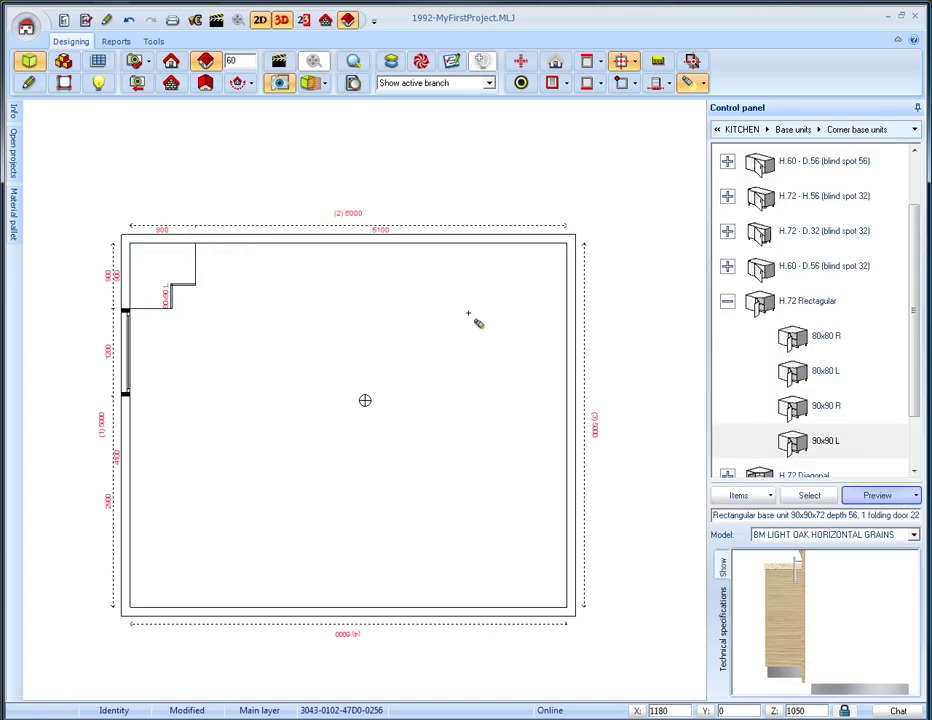
- View Wall 1 in perspective and place a 120 H.72 - D.56 sink unit against it
left_click(794, 129)
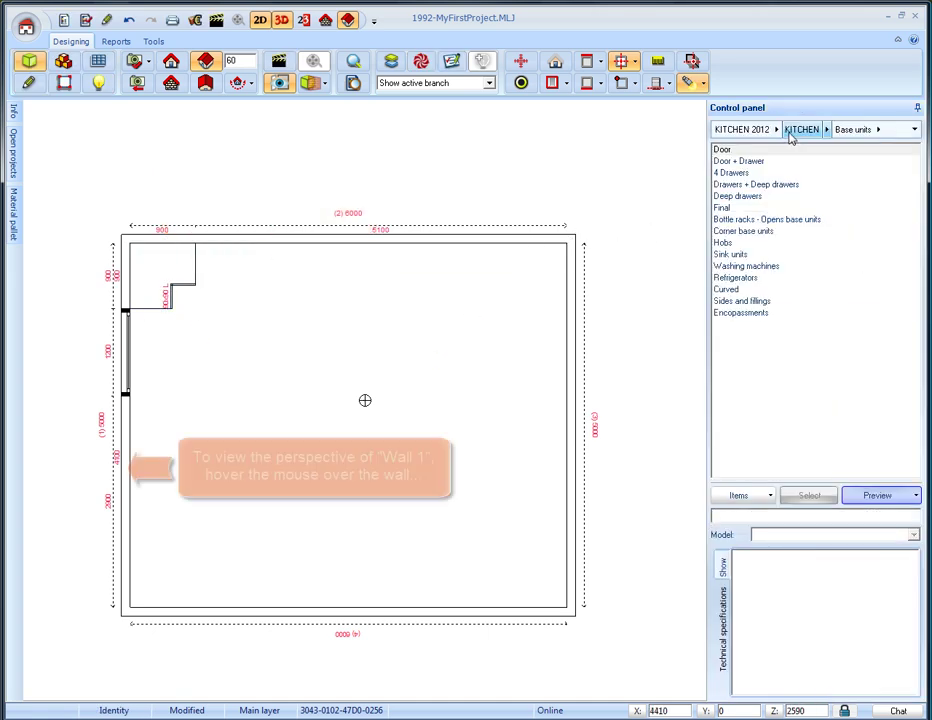
left_click(133, 390)
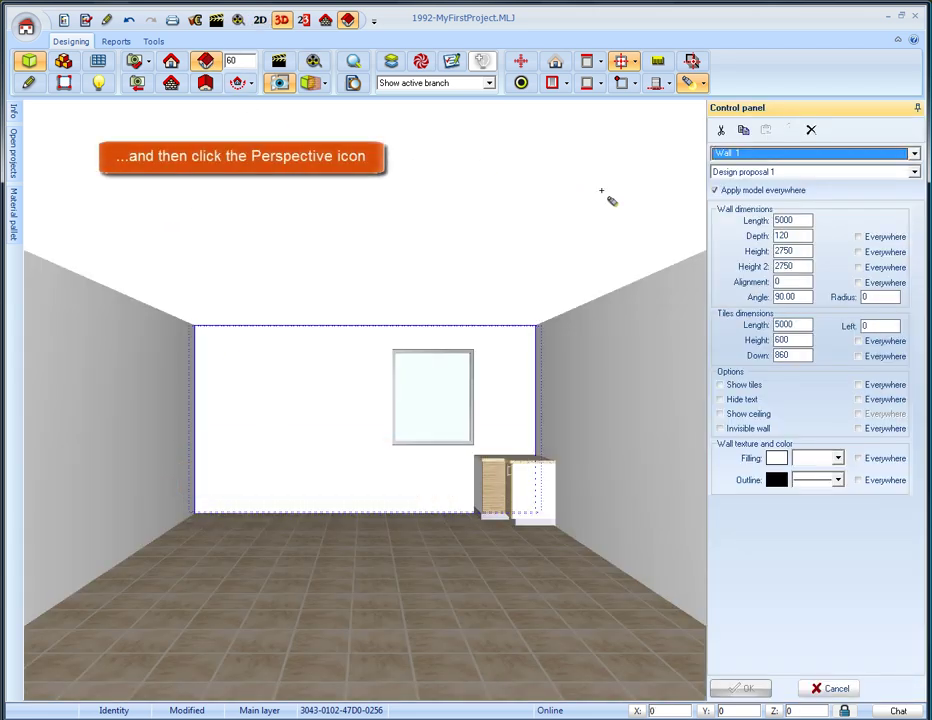
key("Escape")
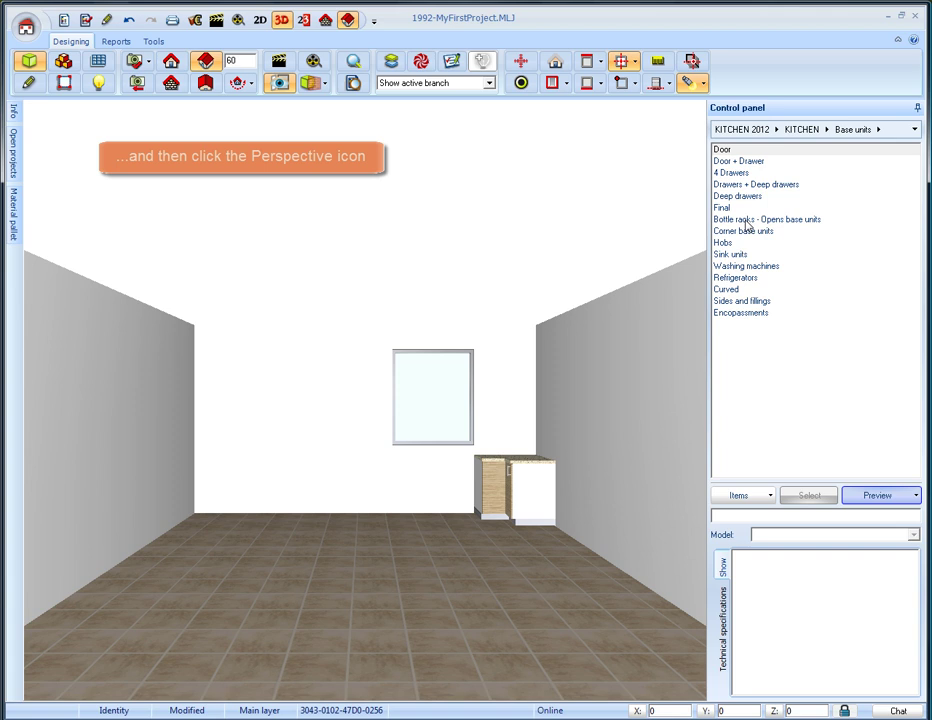
left_click(740, 254)
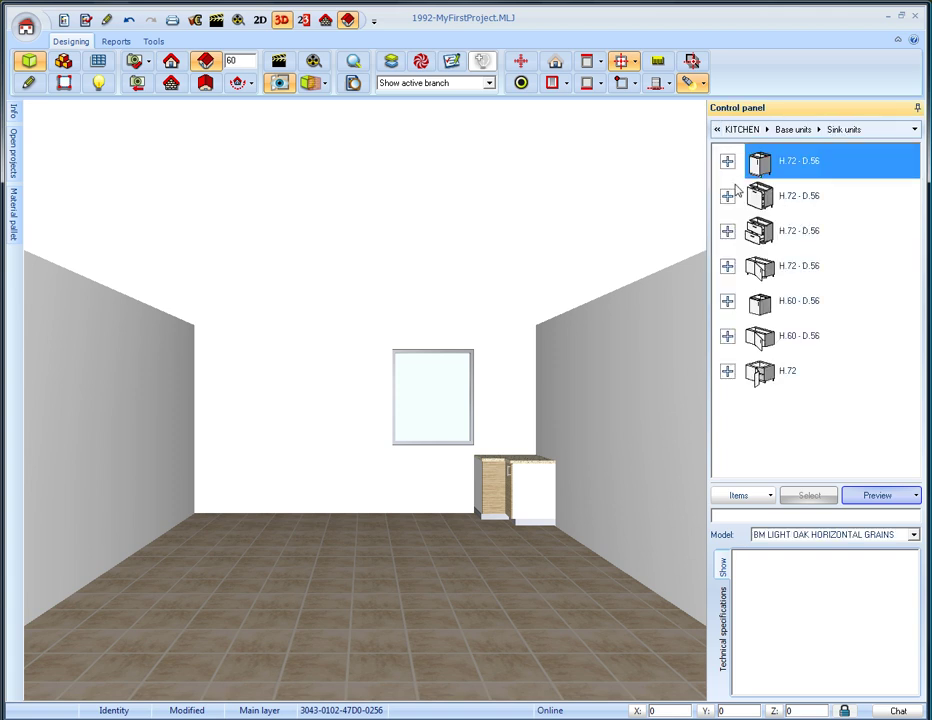
left_click(728, 163)
left_click(792, 406)
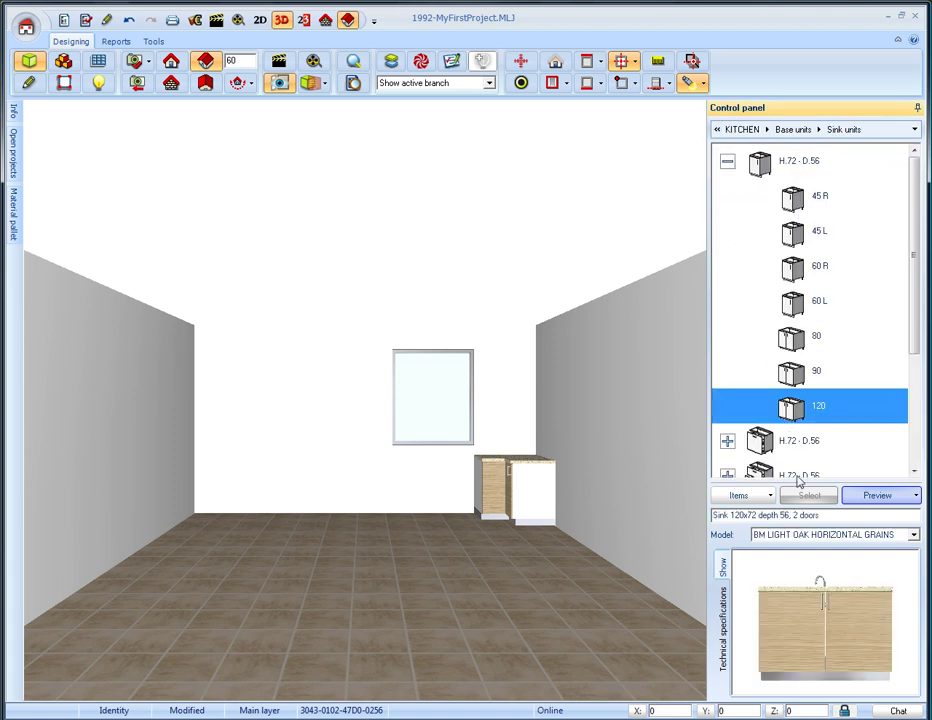
left_click(809, 495)
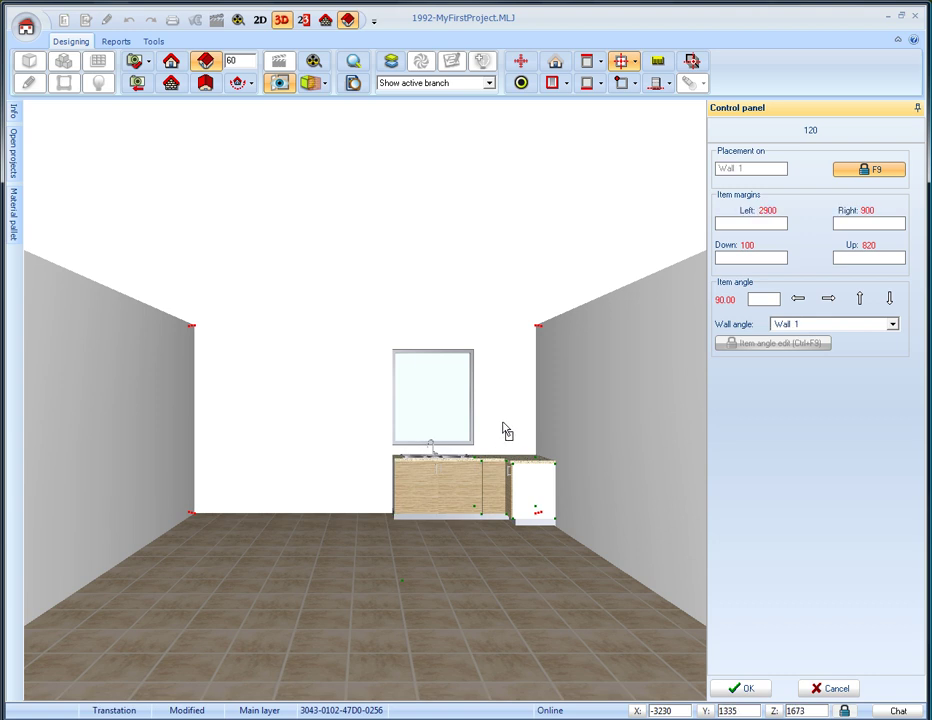
left_click(503, 431)
- Add a 45 dishwasher from Washing machines to the left of the sink unit
left_click(793, 130)
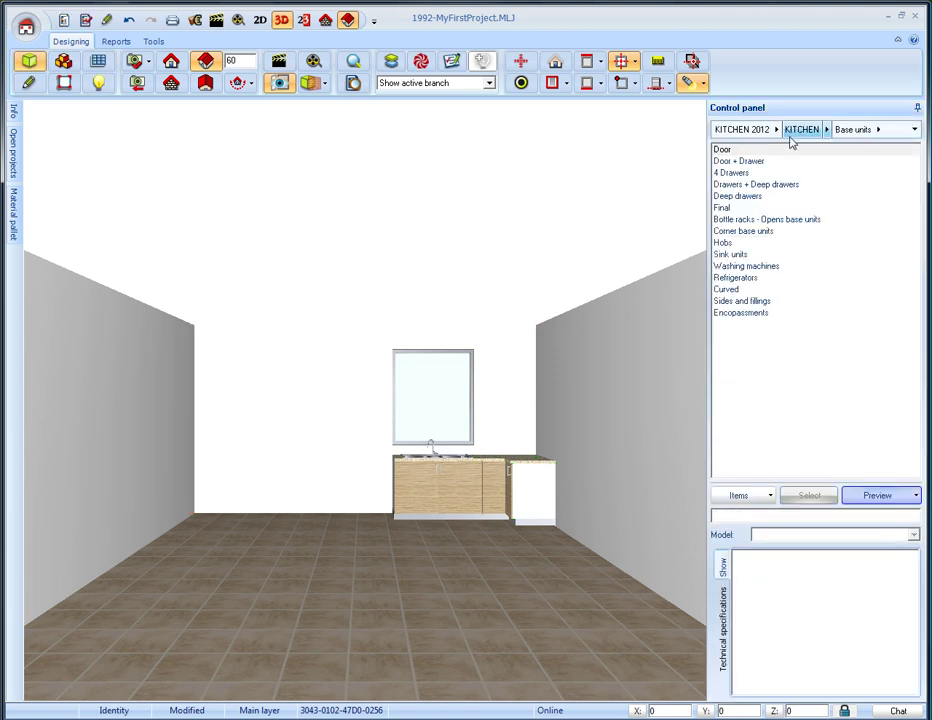
left_click(731, 266)
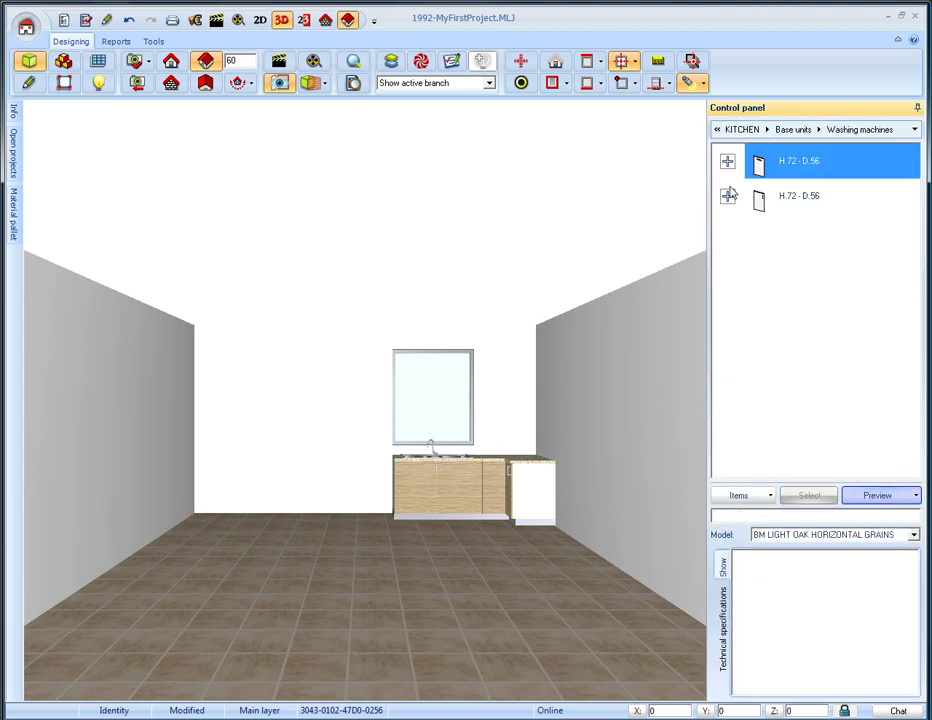
left_click(729, 164)
left_click(800, 233)
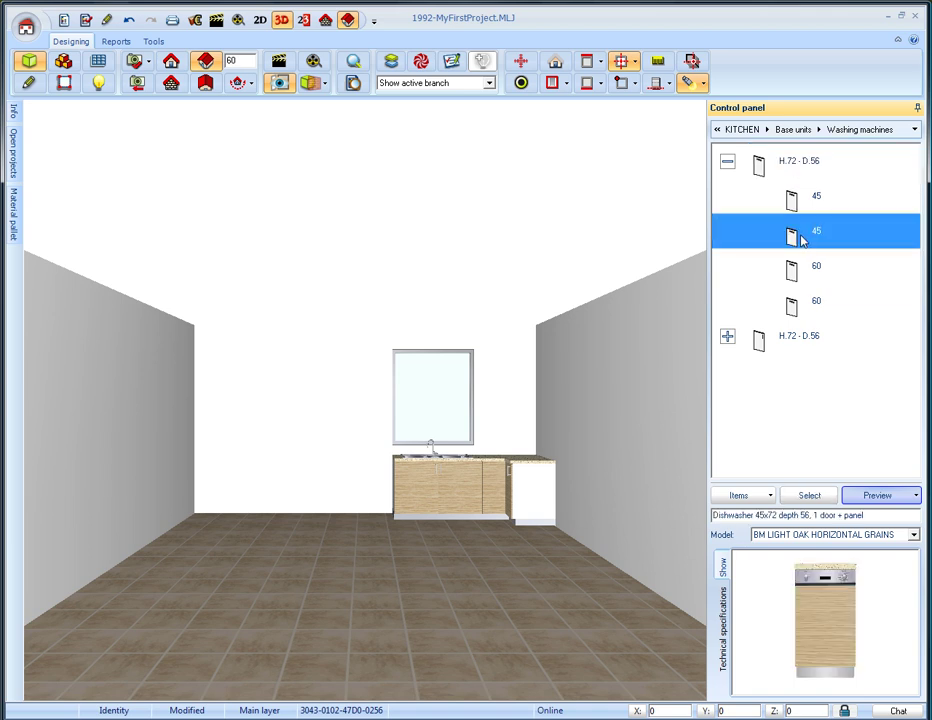
double_click(792, 233)
left_click(383, 474)
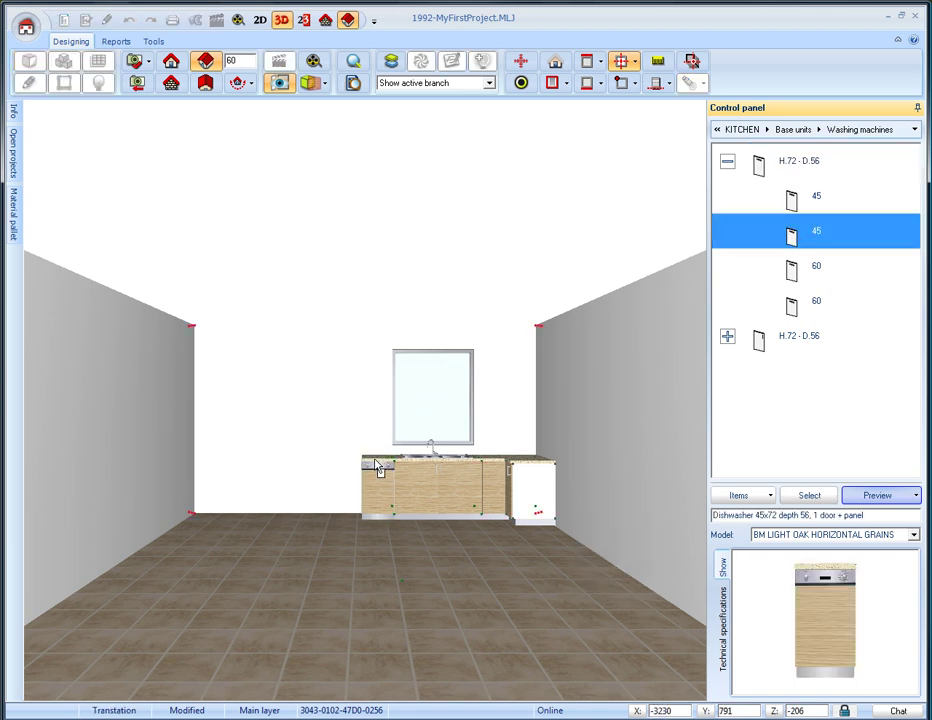
left_click(410, 465)
- Place the 90 Semicolumns hob unit at the counter's left end
left_click(766, 130)
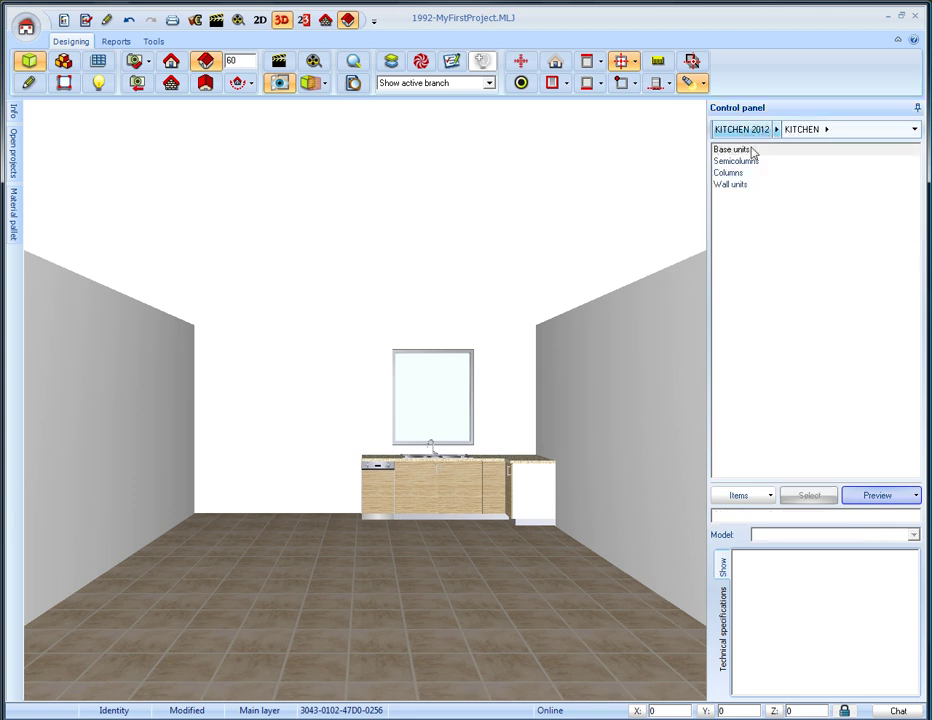
left_click(738, 162)
left_click(722, 184)
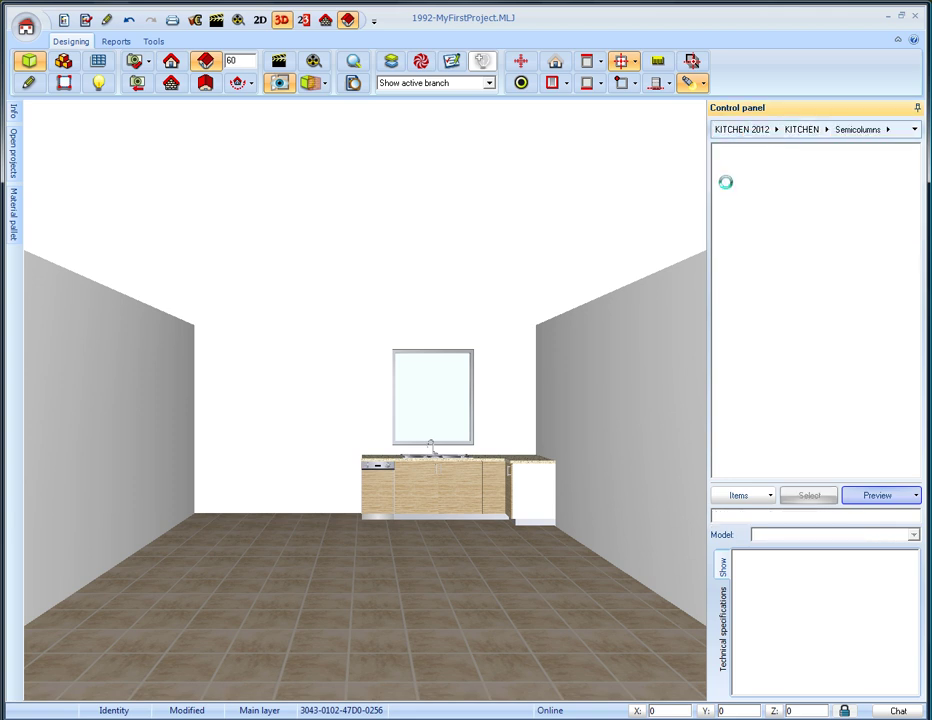
left_click_drag(913, 253, 915, 431)
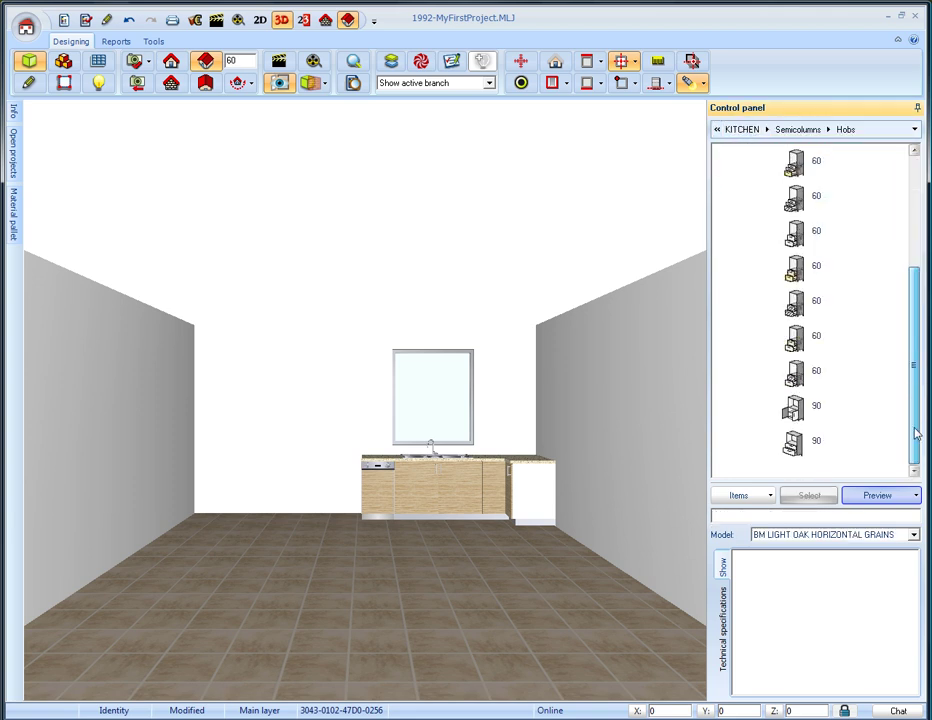
left_click(808, 495)
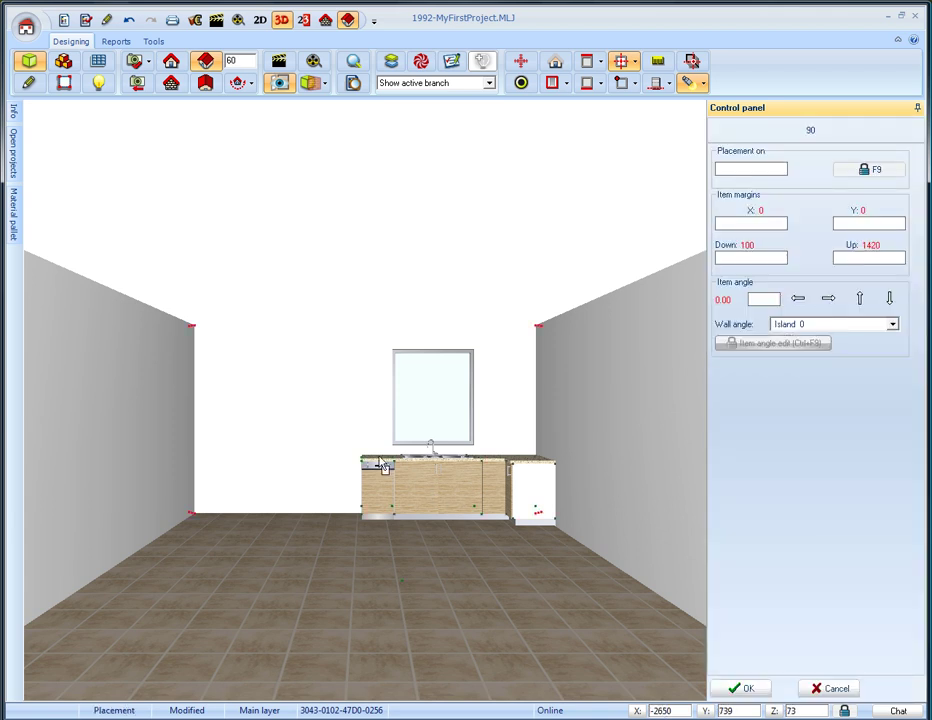
left_click(374, 414)
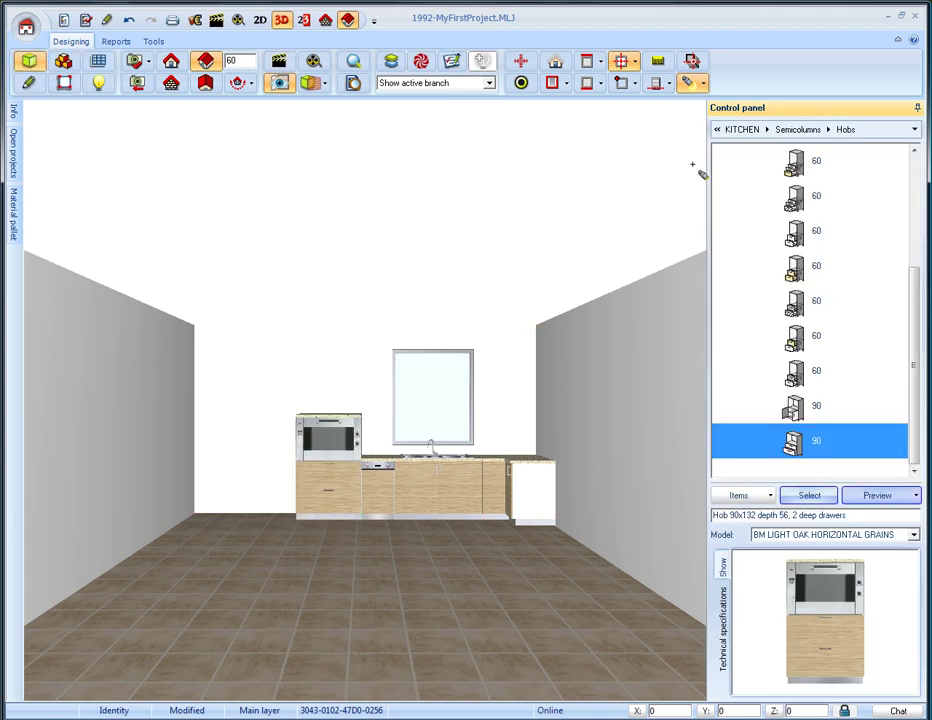
- Add a 60 L refrigerator column beside the oven unit
left_click(777, 133)
double_click(736, 175)
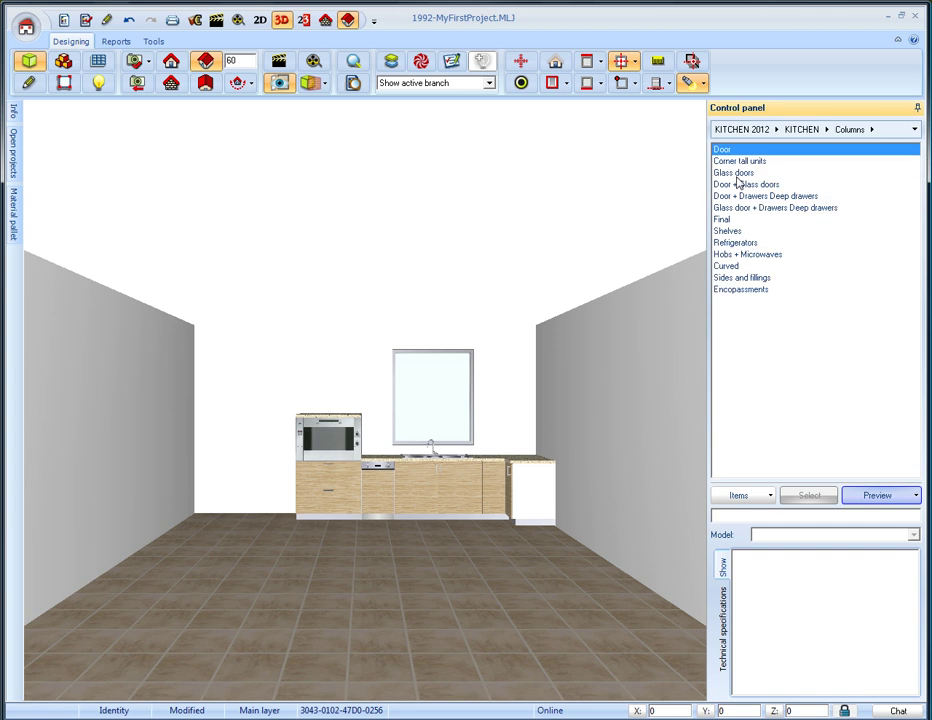
double_click(730, 244)
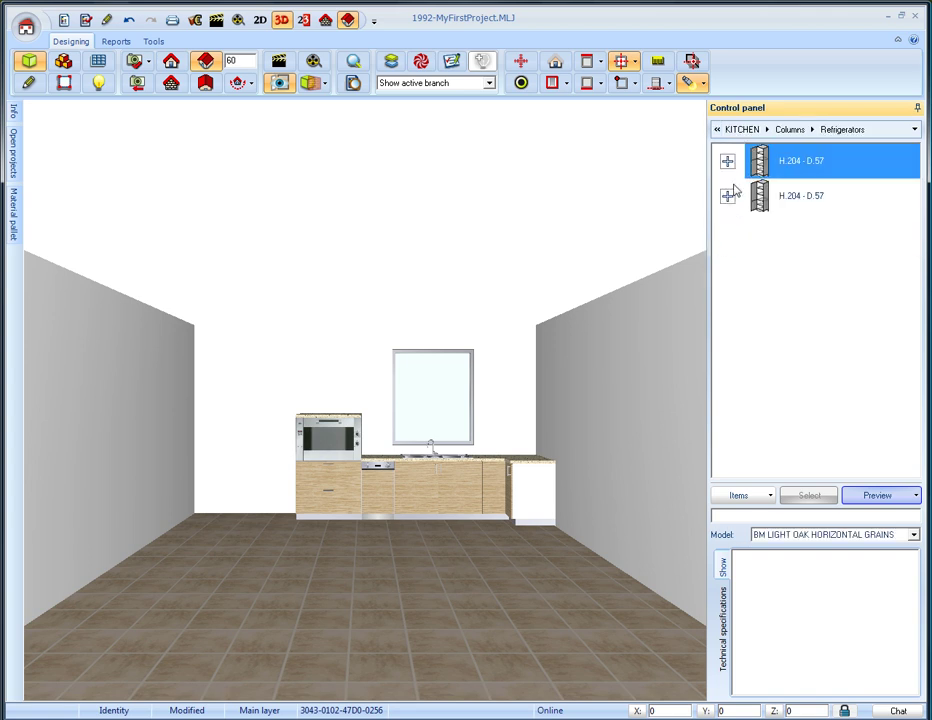
left_click(811, 231)
left_click(810, 495)
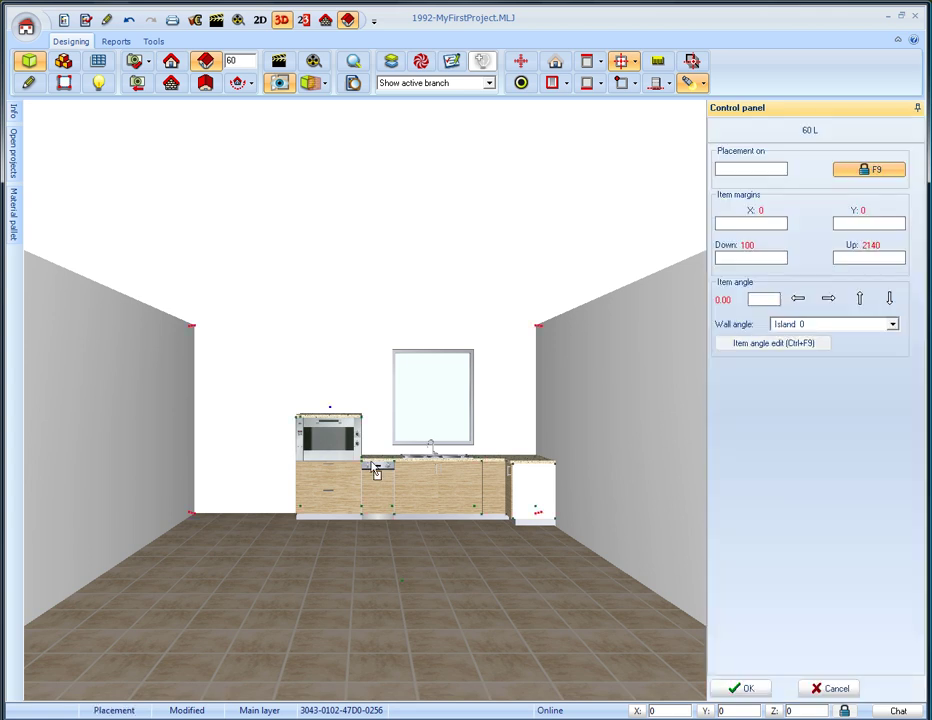
left_click(333, 377)
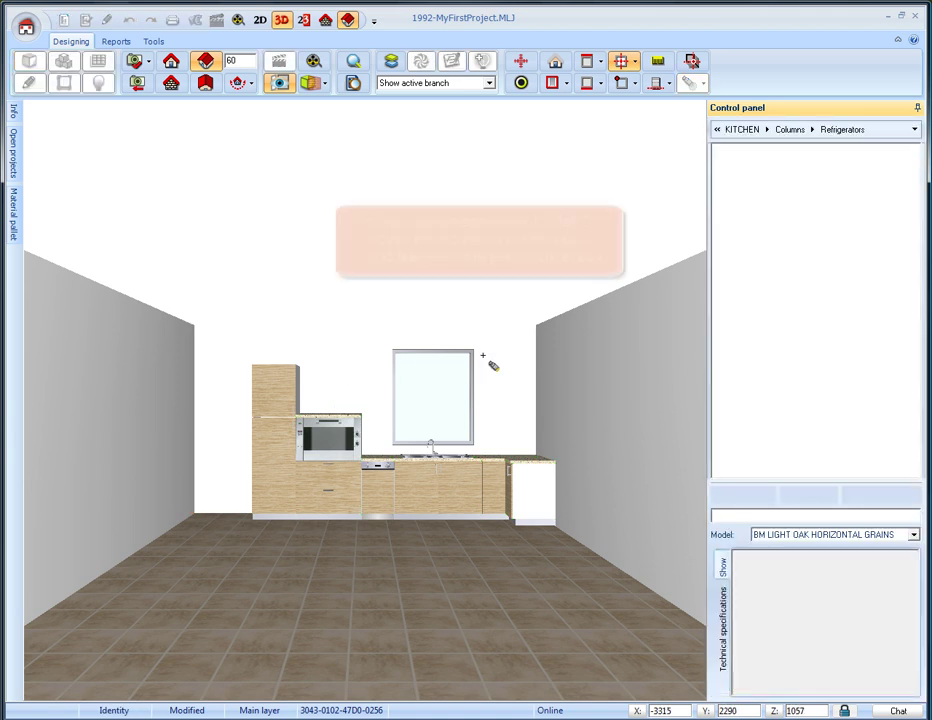
- View Wall 2 in perspective and line it with two 90 drawer base units
left_click(207, 63)
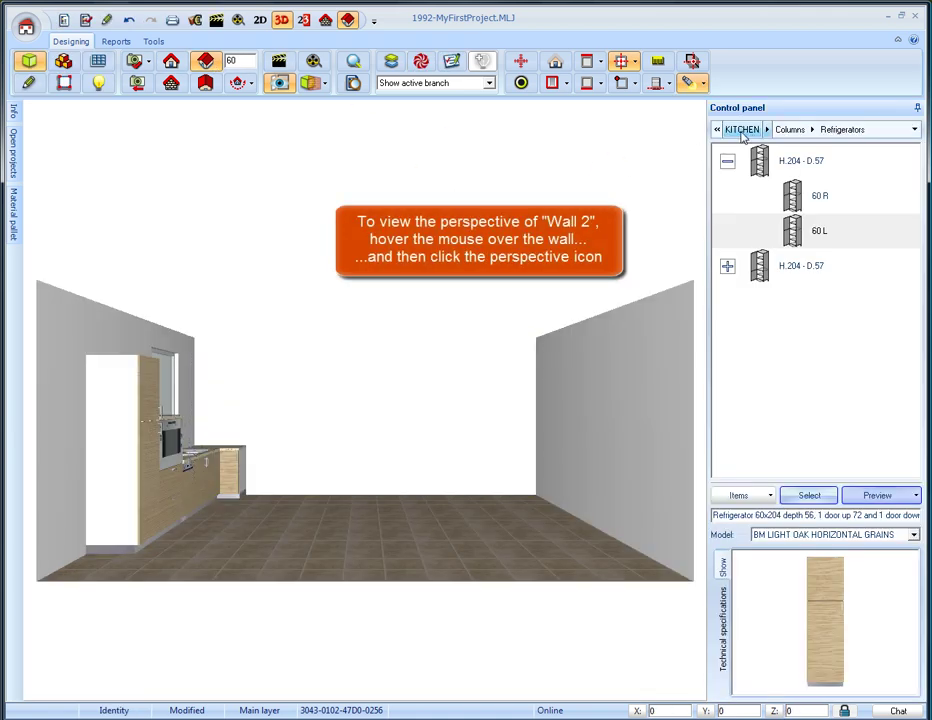
left_click(743, 130)
left_click(755, 150)
left_click(746, 185)
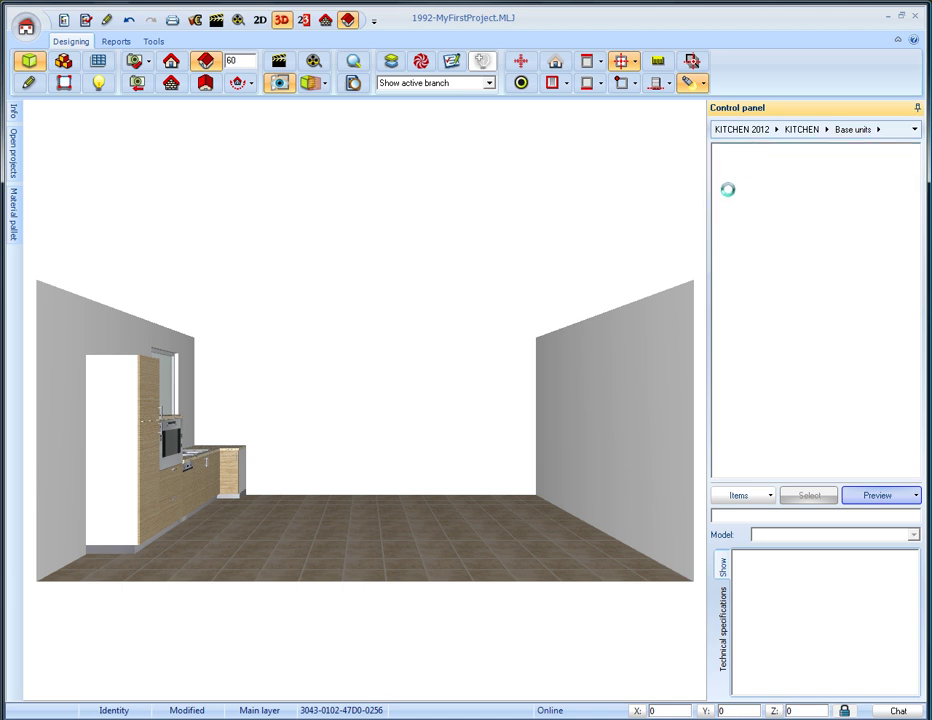
left_click(793, 298)
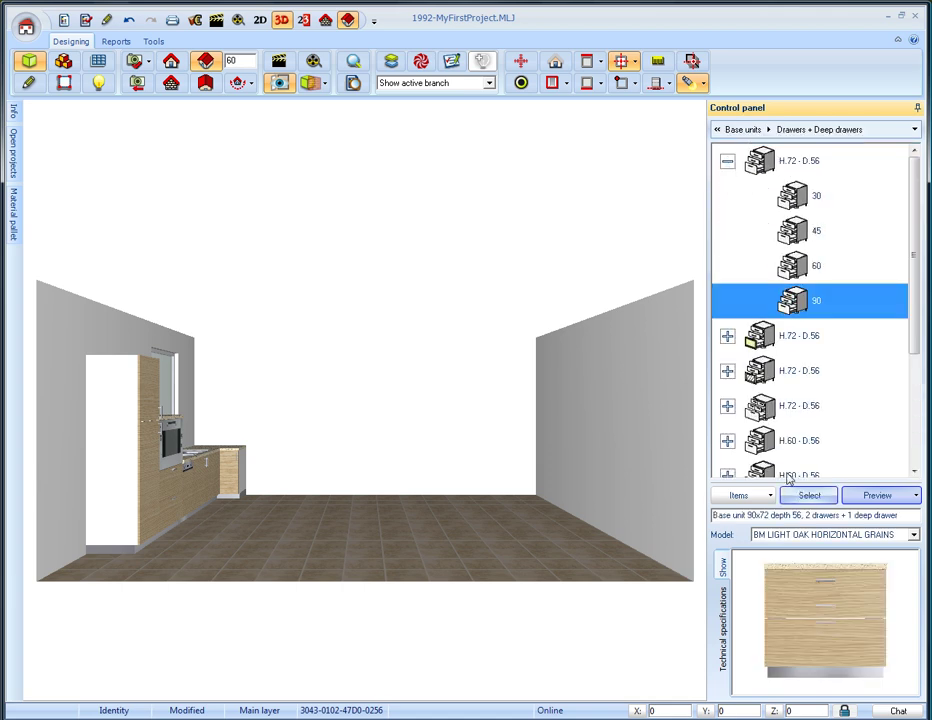
left_click(807, 495)
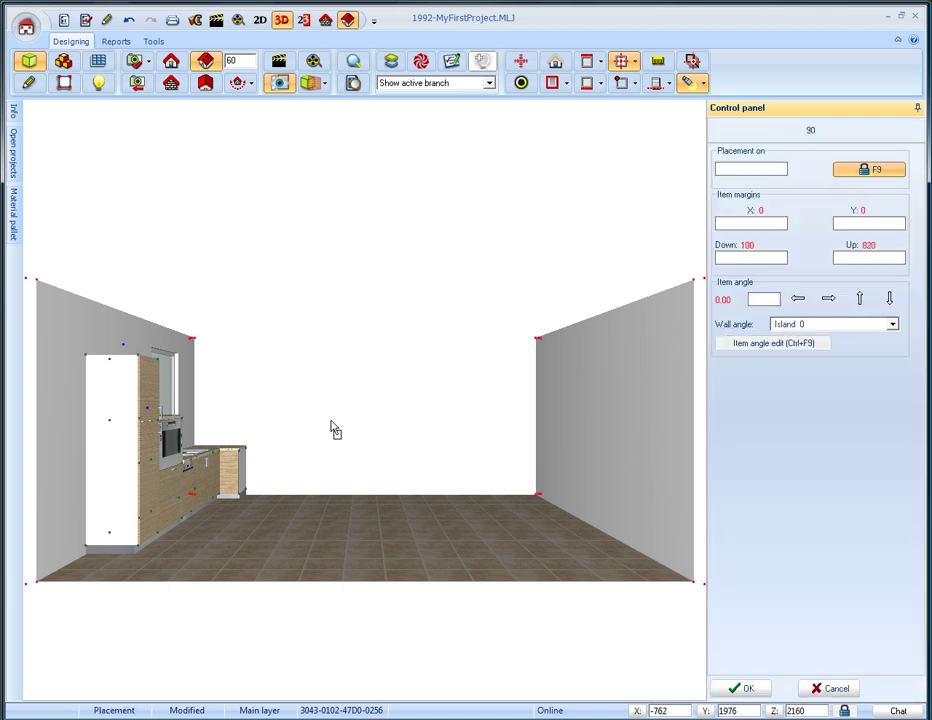
left_click(241, 421)
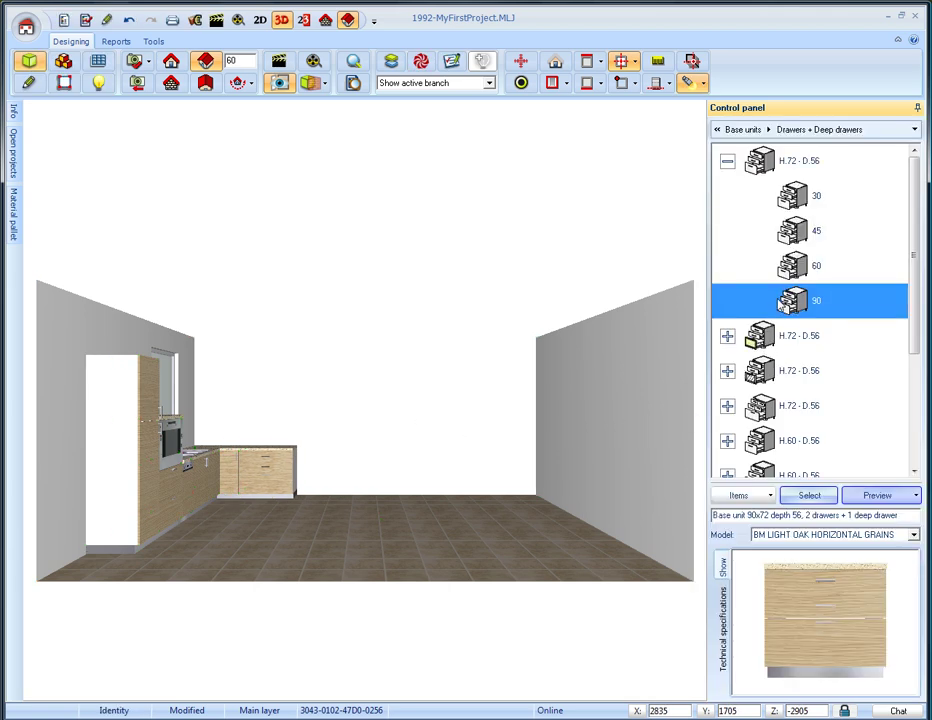
left_click_drag(793, 300, 375, 455)
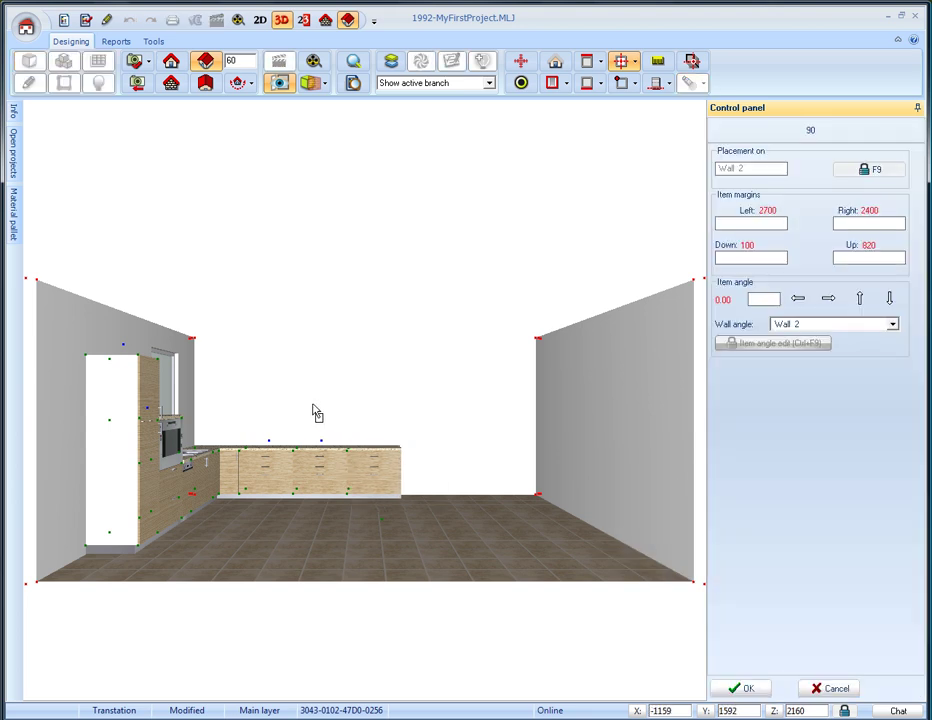
left_click(510, 297)
- Add a 60 door base unit at the end of the run, then select Wall 2
left_click(742, 130)
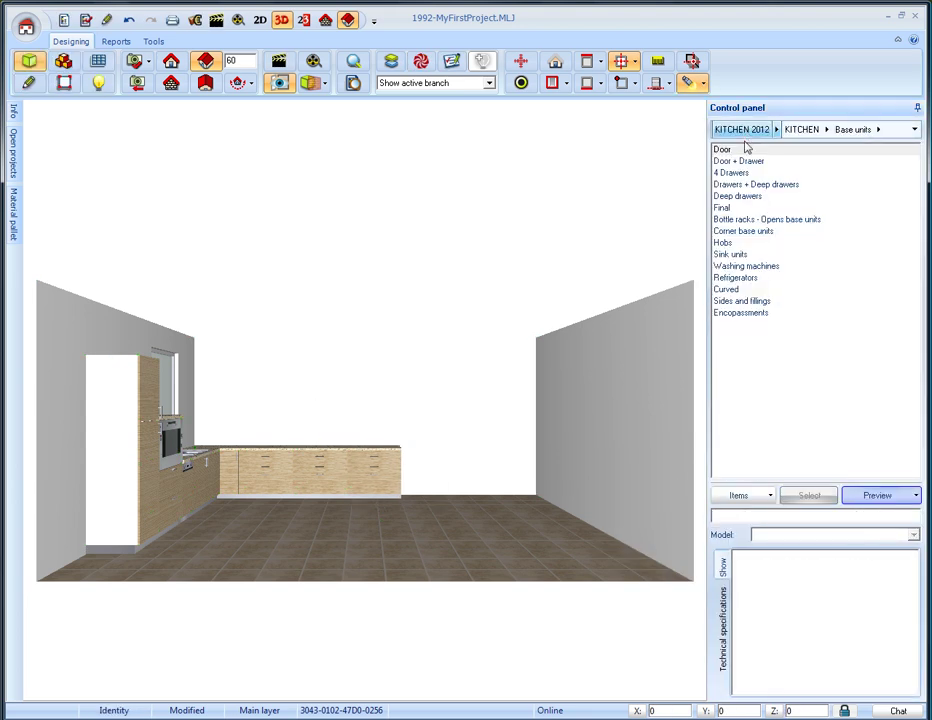
left_click(722, 149)
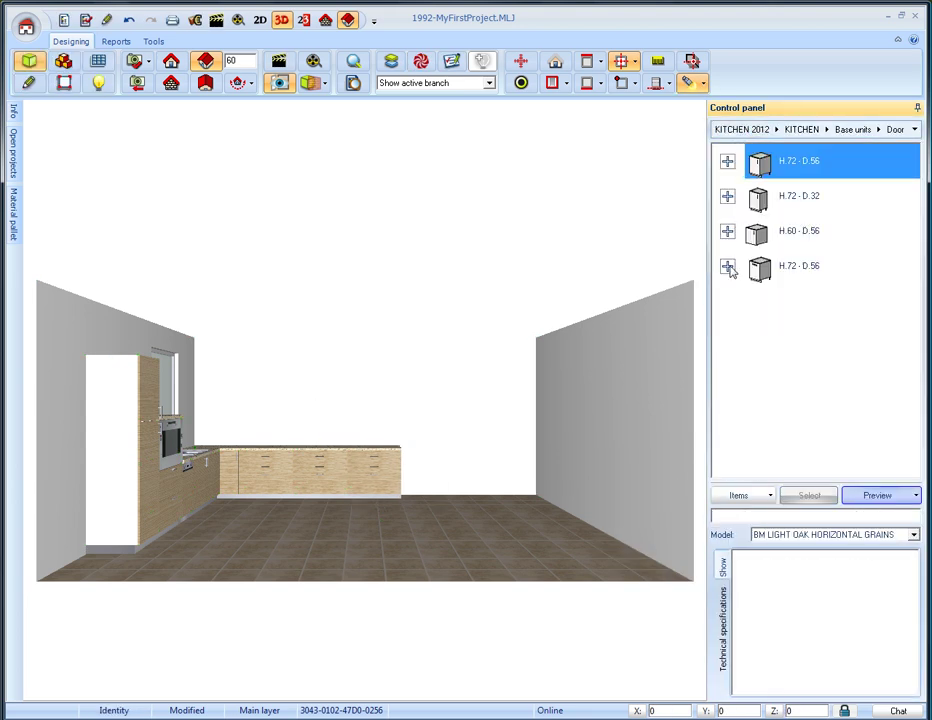
left_click(728, 267)
left_click(795, 410)
double_click(806, 410)
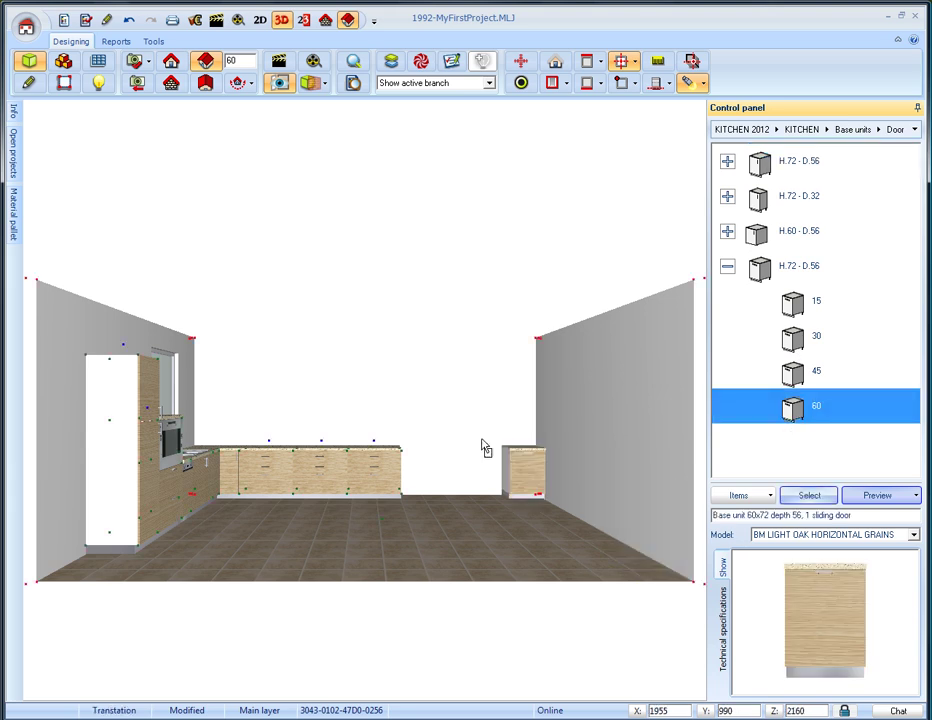
left_click(380, 403)
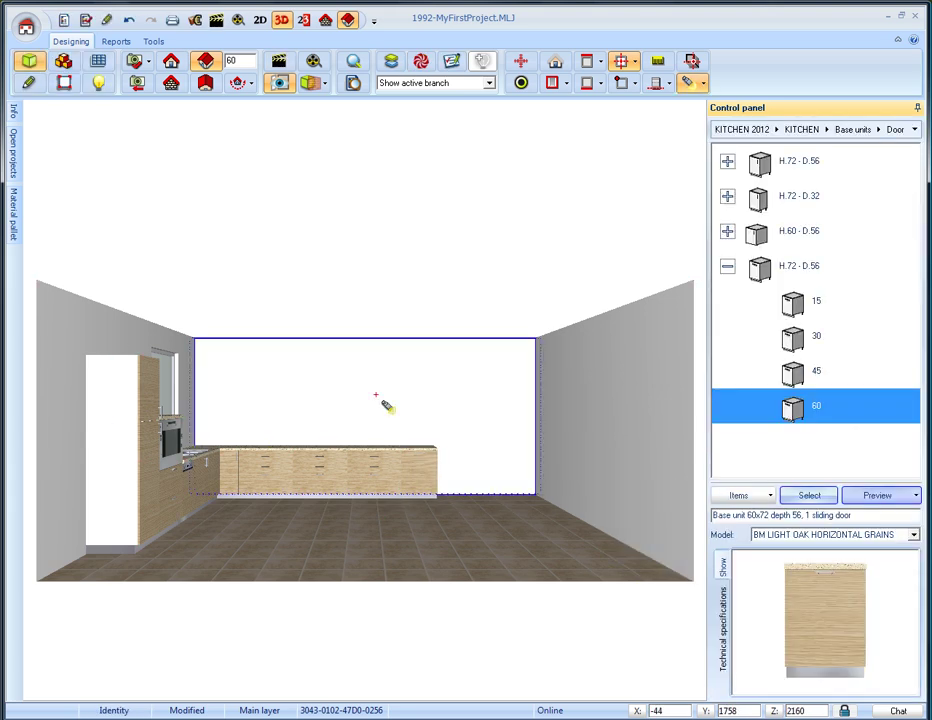
left_click(322, 364)
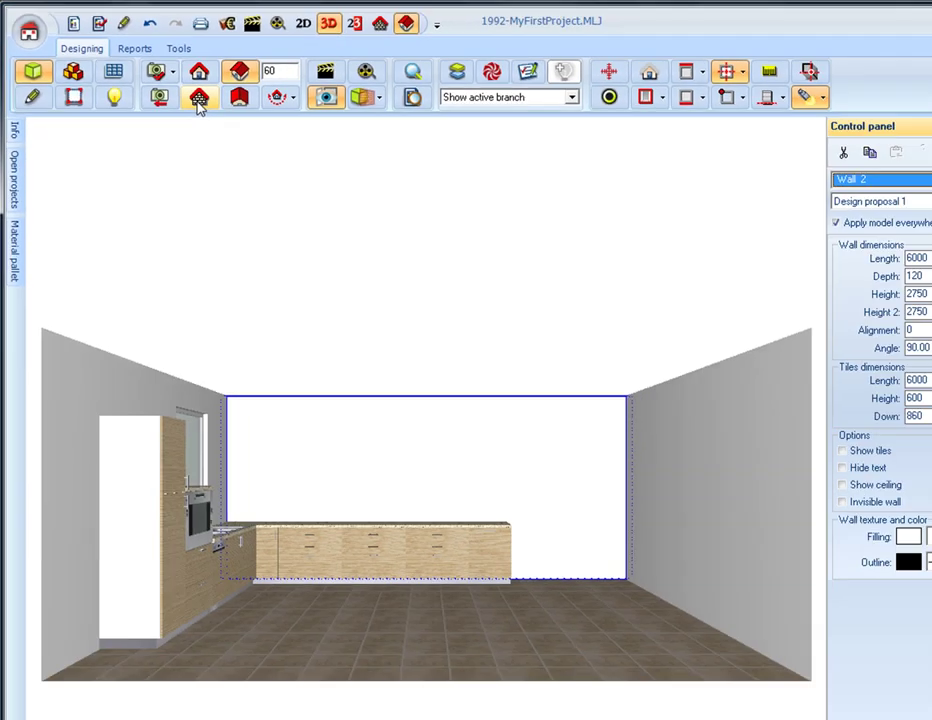
- Place a second 90 cm aluminium glass lift-up wall unit (H.72 D.32) on wall 2
left_click(371, 184)
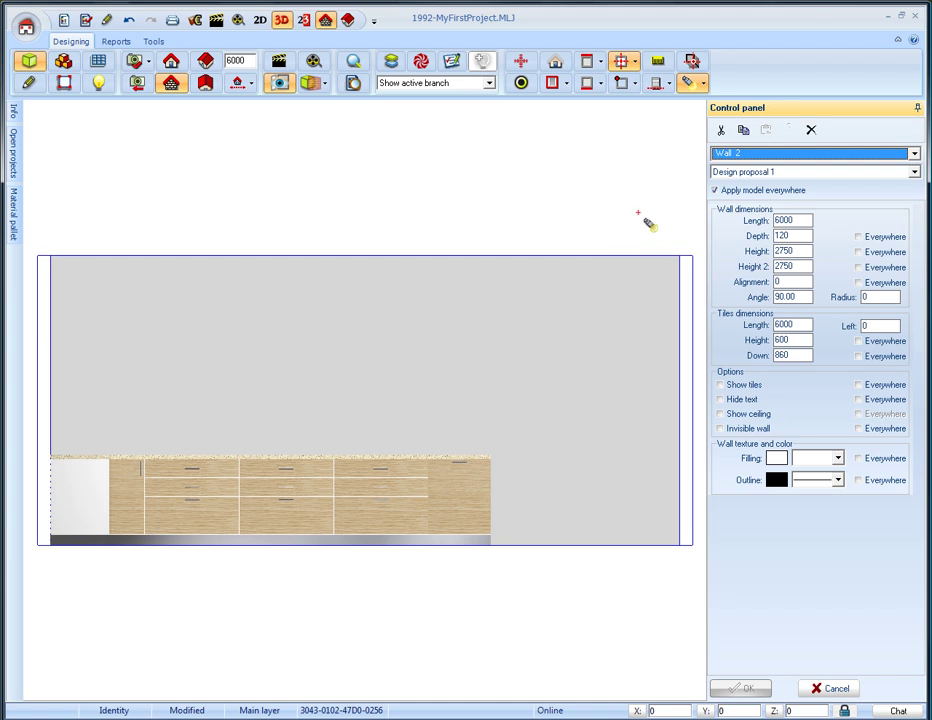
left_click(664, 196)
left_click(797, 129)
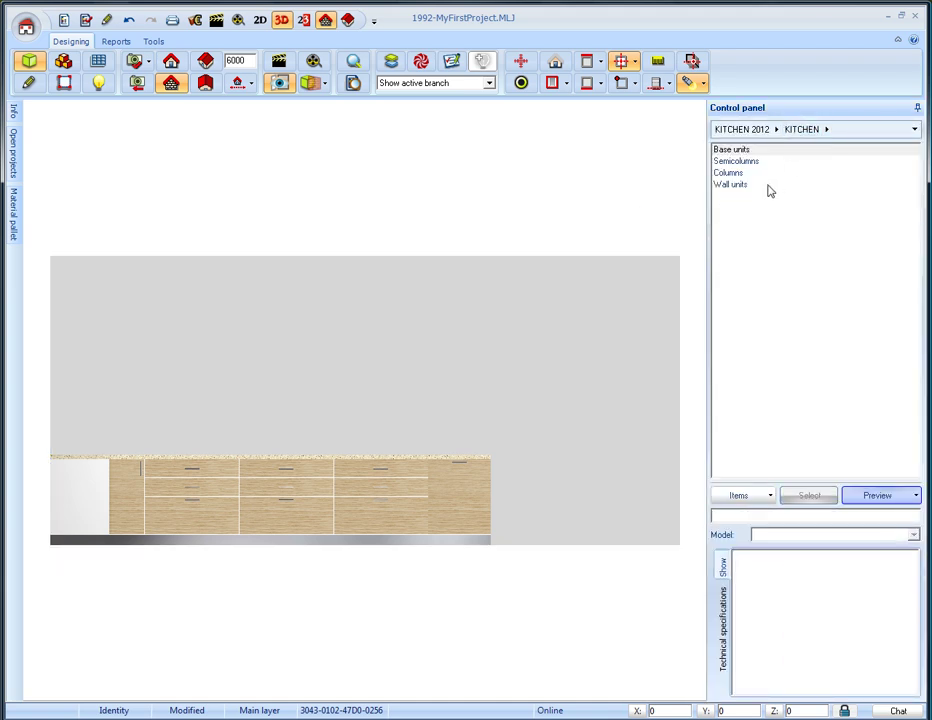
left_click(734, 184)
left_click(821, 208)
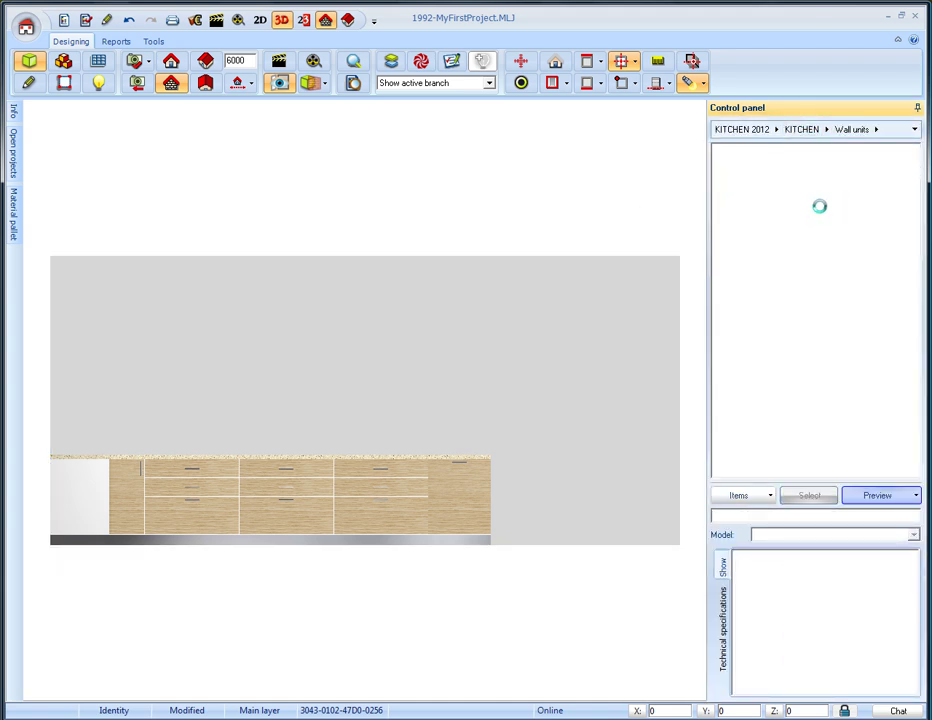
left_click(727, 266)
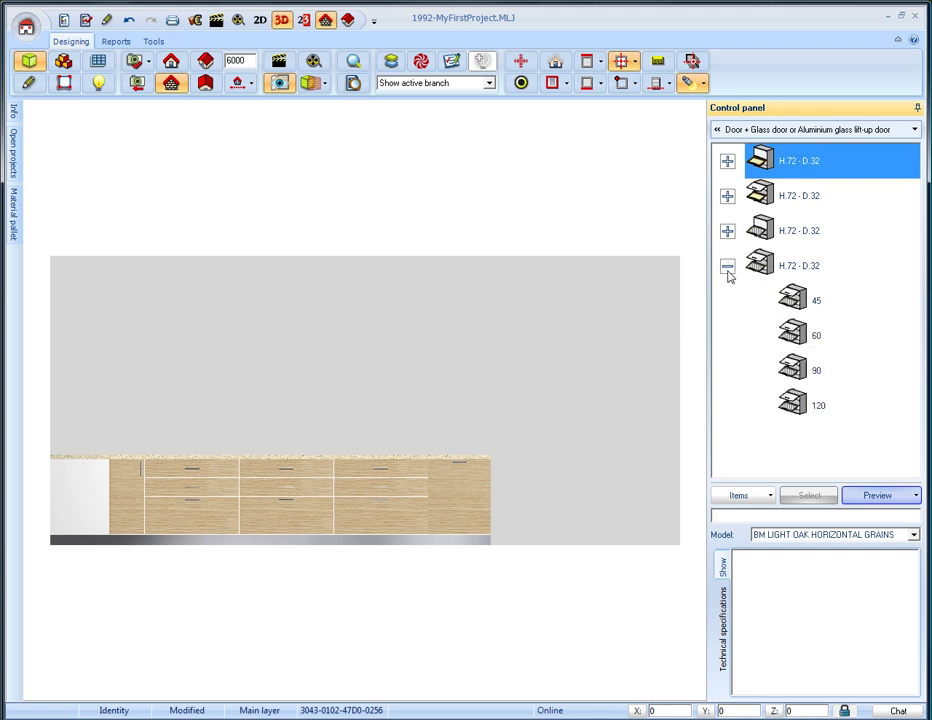
left_click(797, 371)
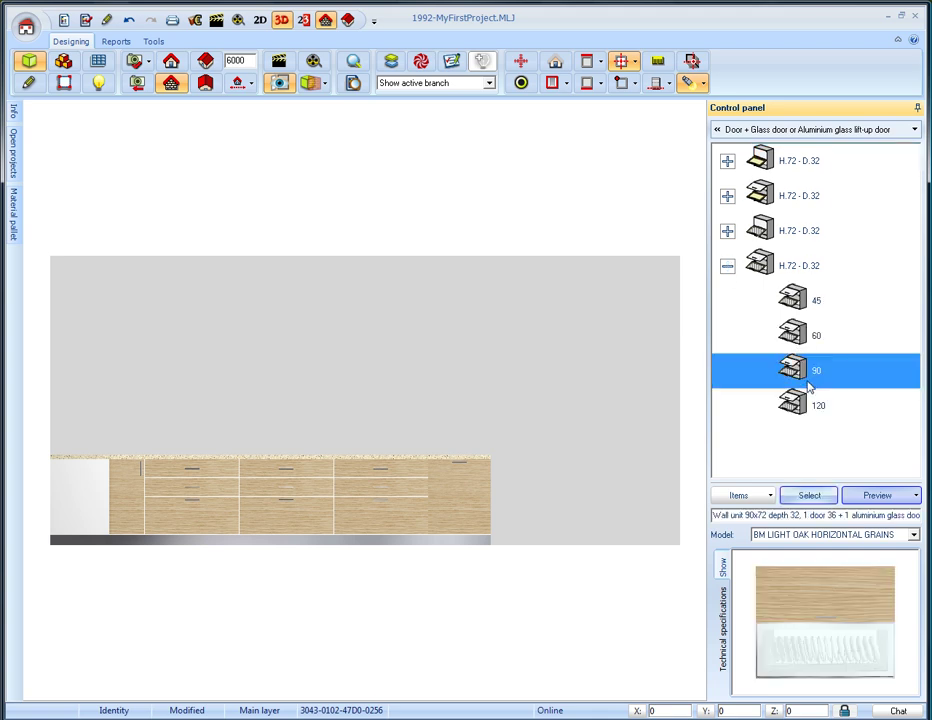
left_click(807, 496)
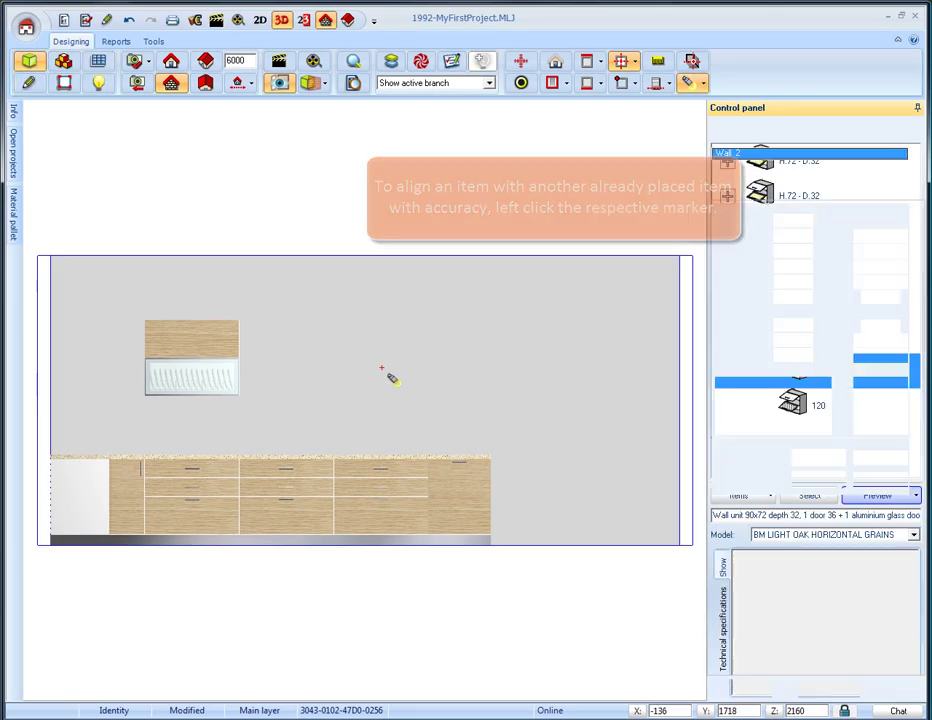
left_click(768, 495)
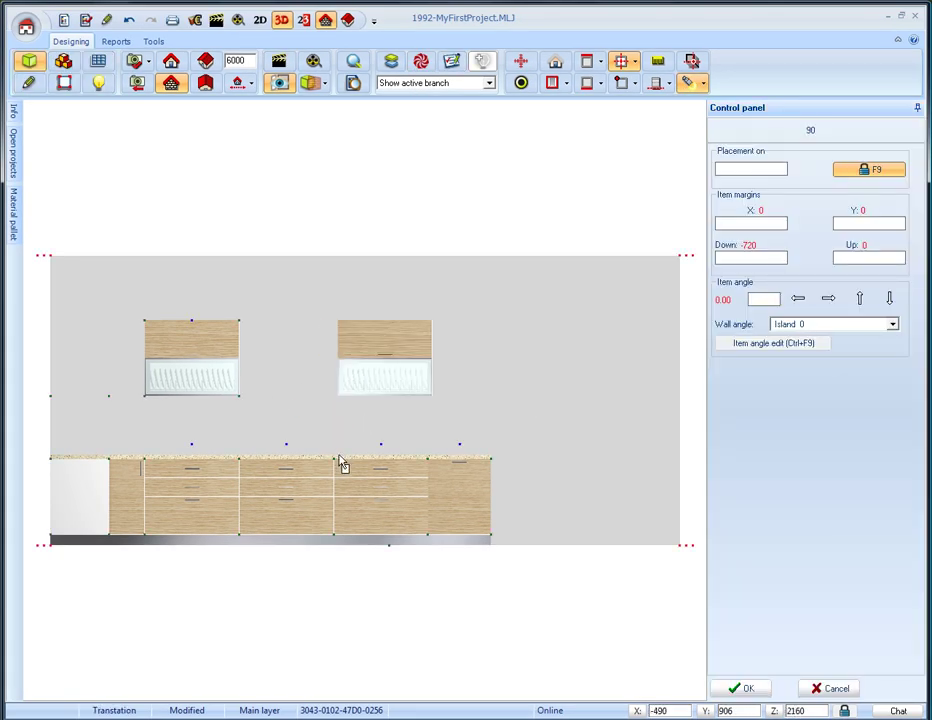
left_click(364, 433)
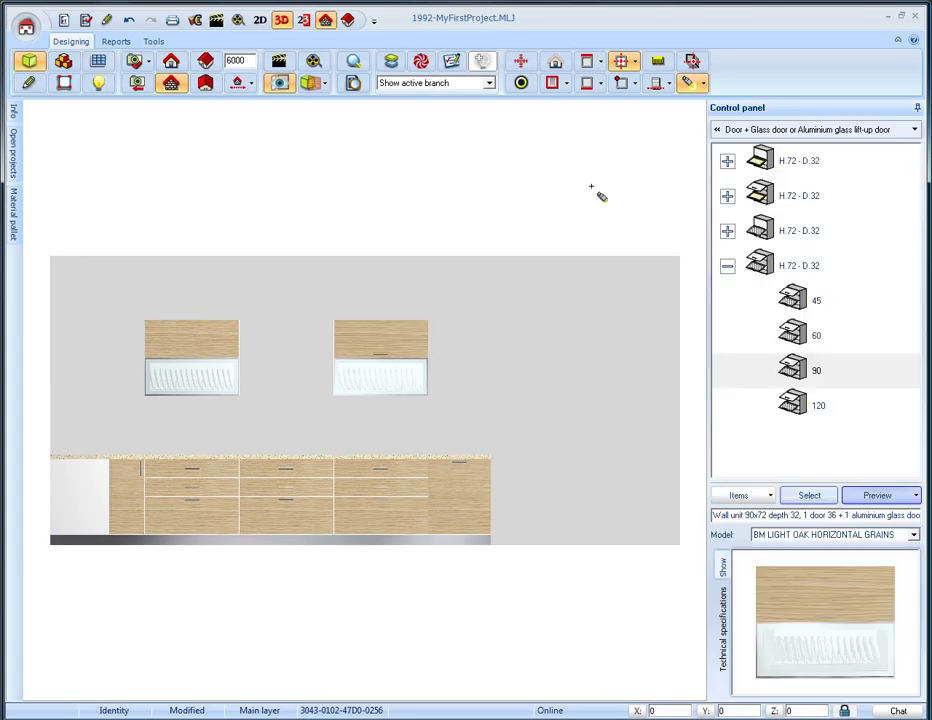
- Place 60 cm lift-up door wall units (H.72 D.32) beside the glass cabinets
key("BackSpace")
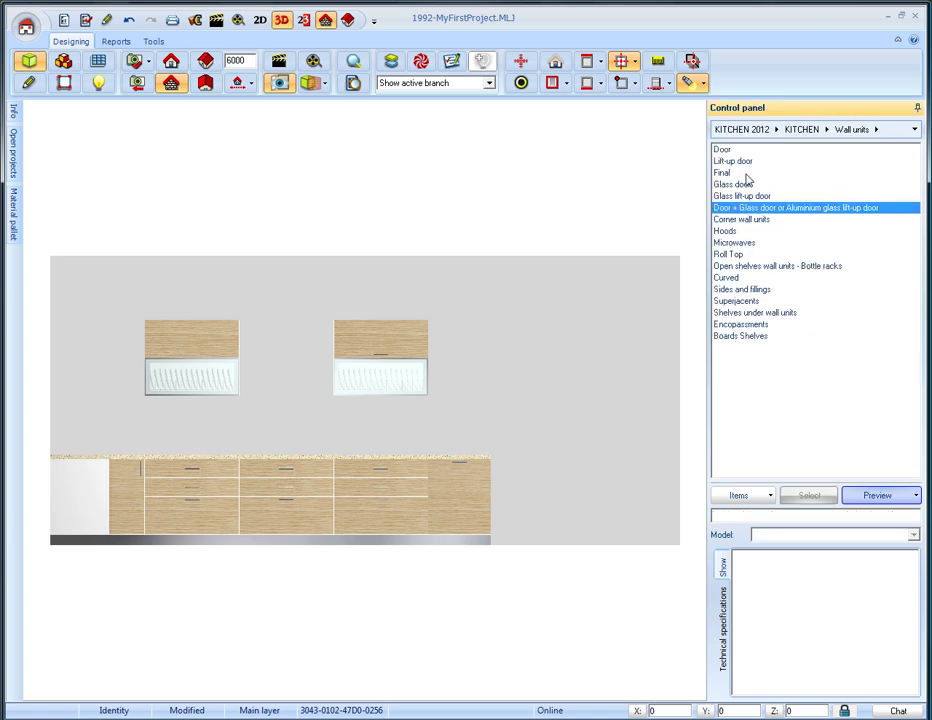
left_click(722, 160)
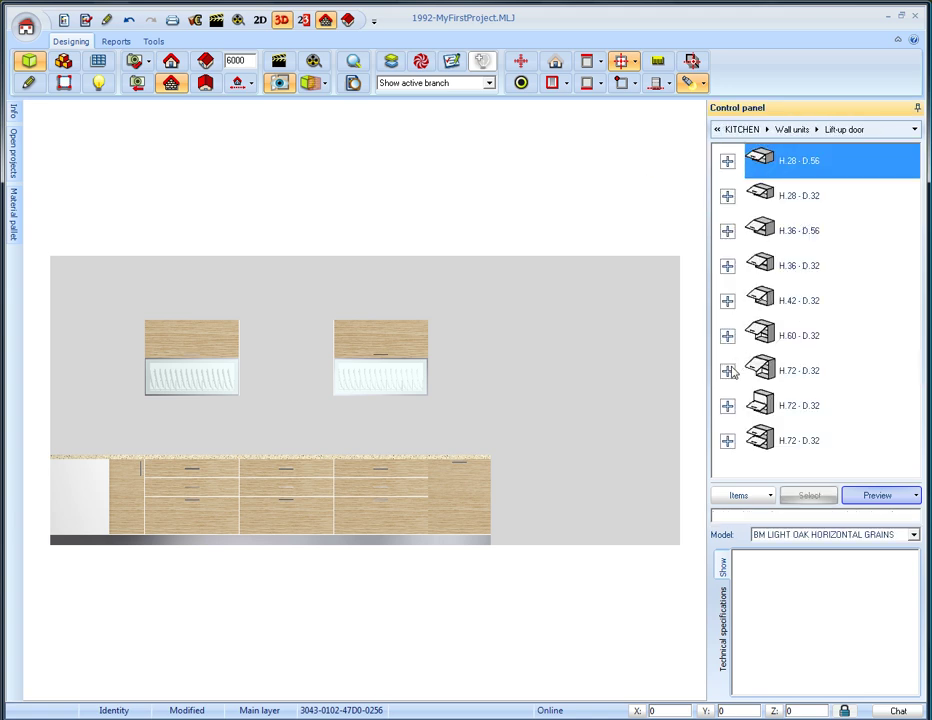
left_click(728, 371)
double_click(796, 405)
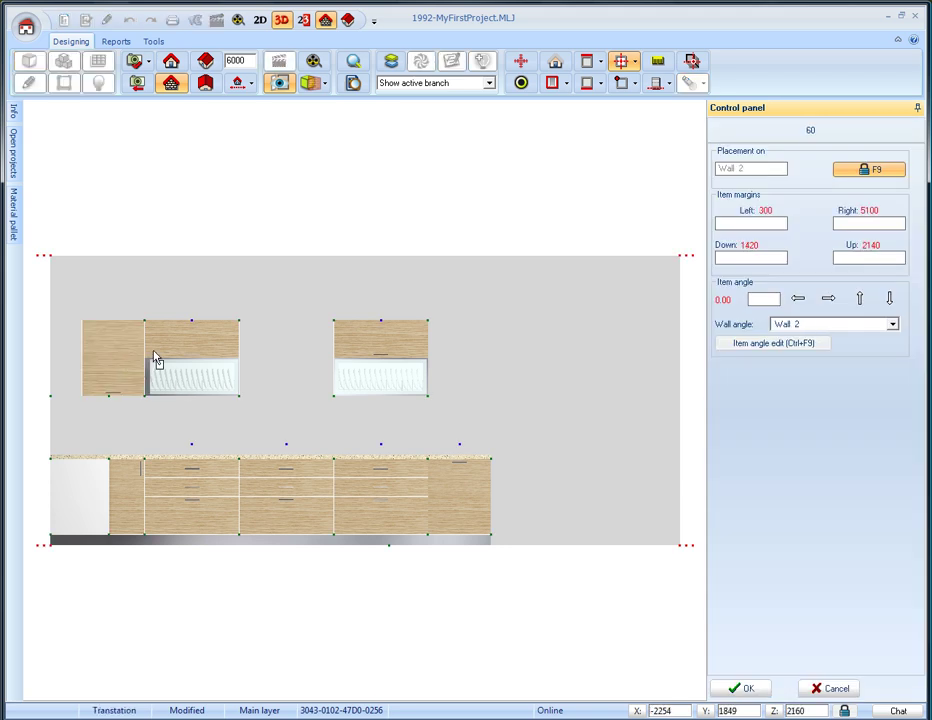
left_click(152, 358)
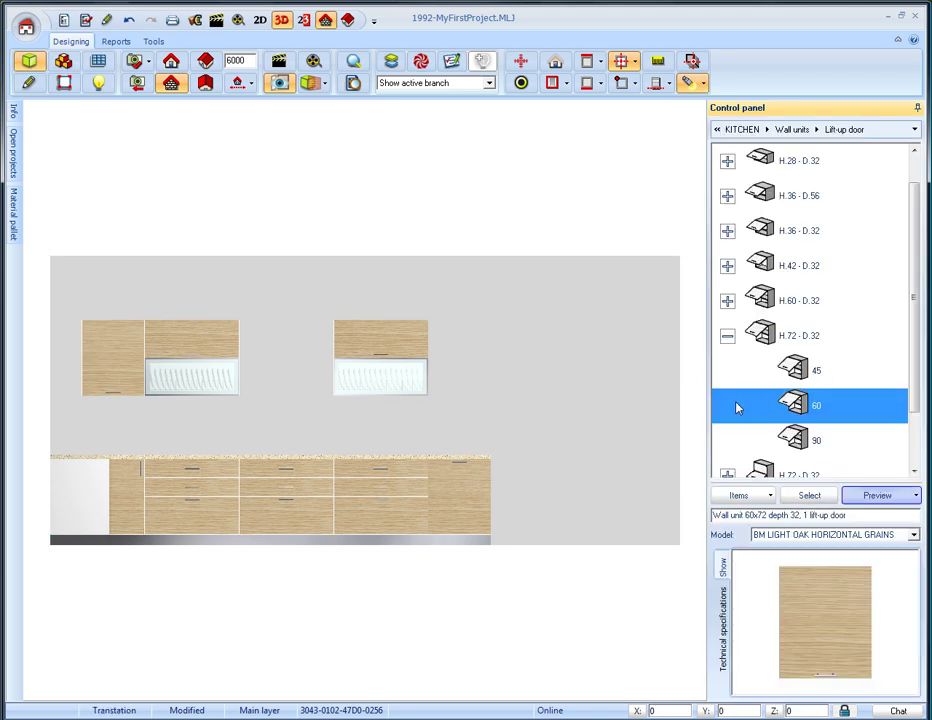
double_click(736, 407)
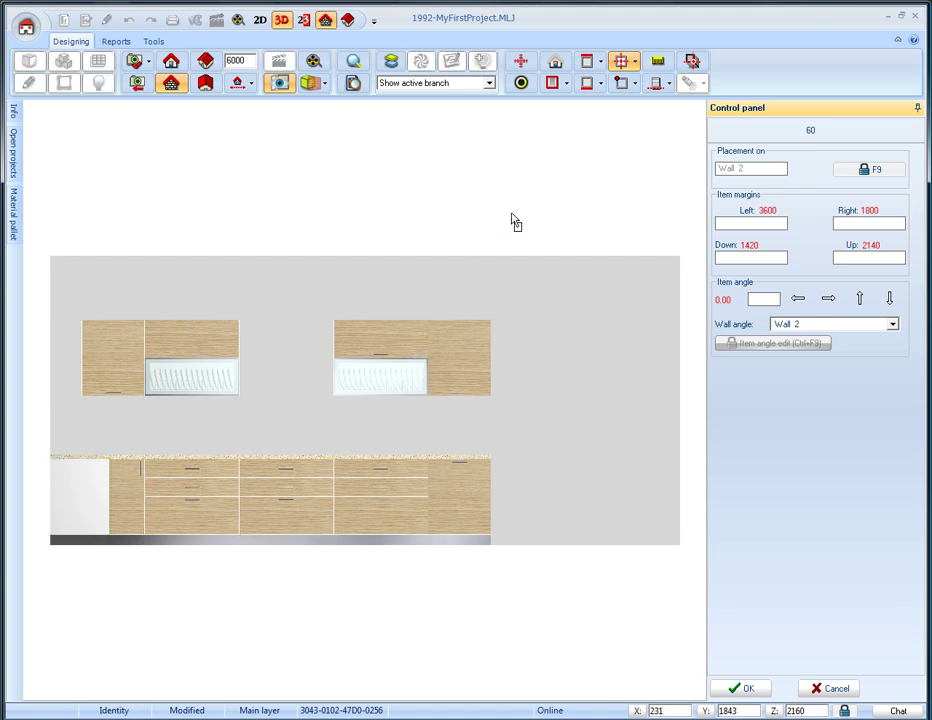
- Place the W.90 metallic hood, design 09, between the wall cabinets
key("BackSpace")
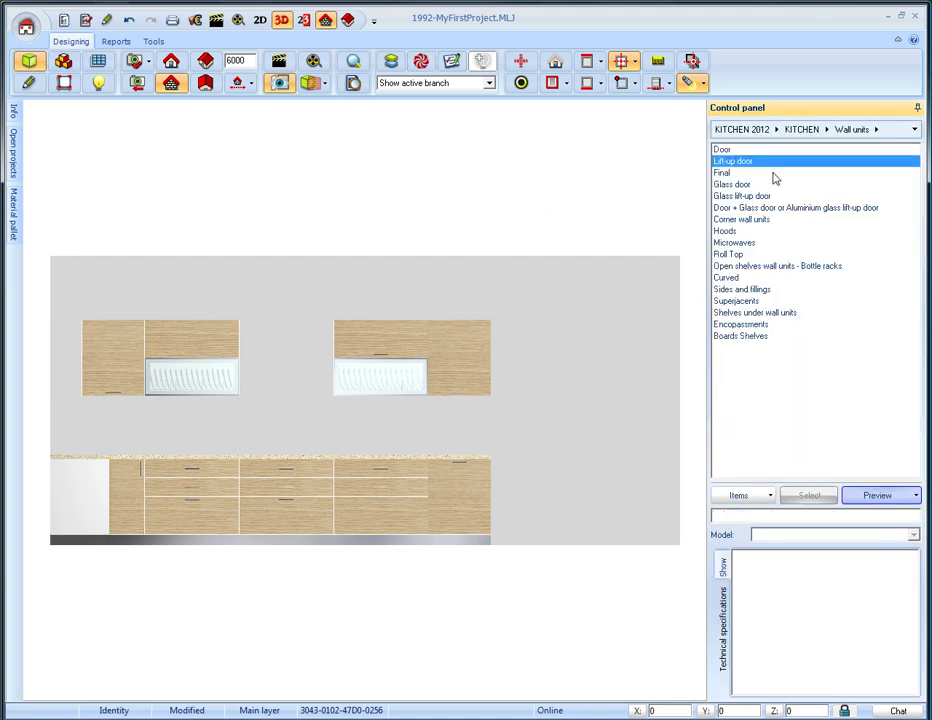
key("BackSpace")
key("BackSpace")
double_click(754, 174)
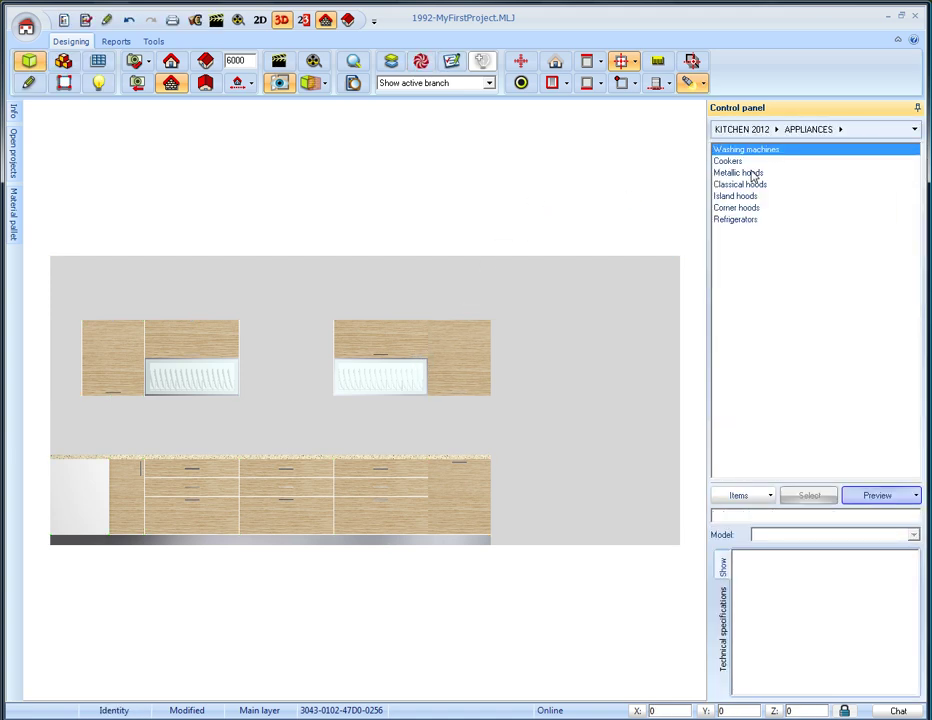
double_click(747, 174)
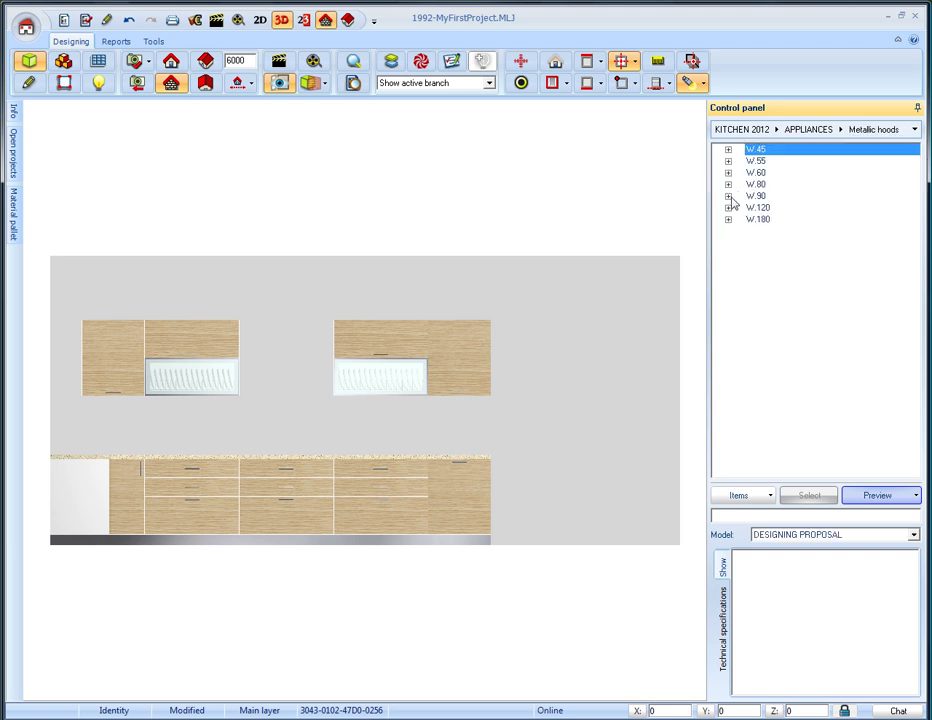
left_click(729, 197)
left_click(783, 254)
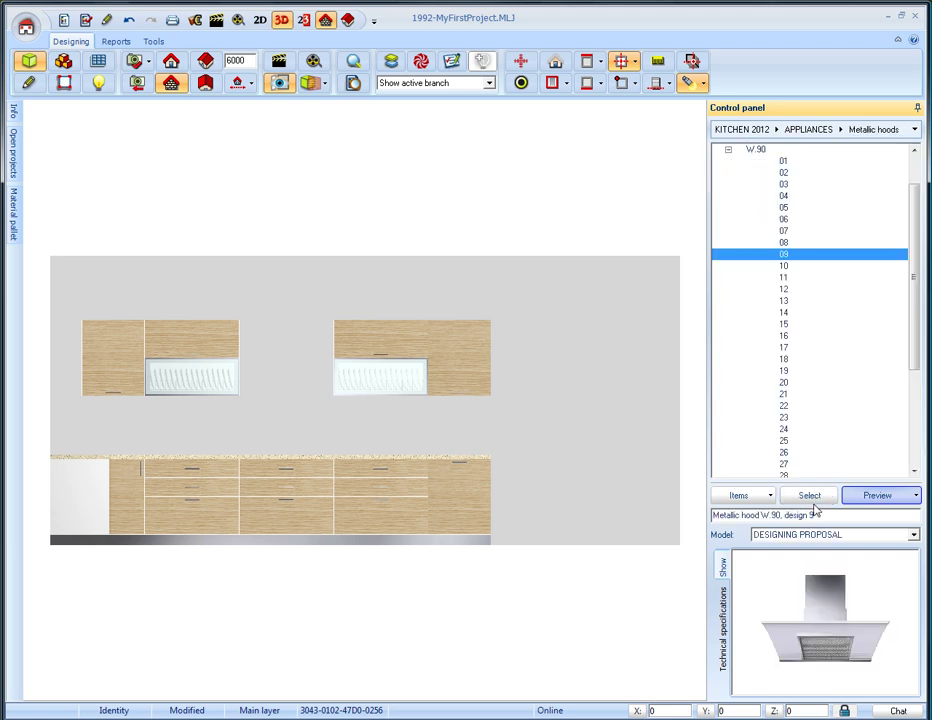
left_click(812, 496)
left_click(285, 350)
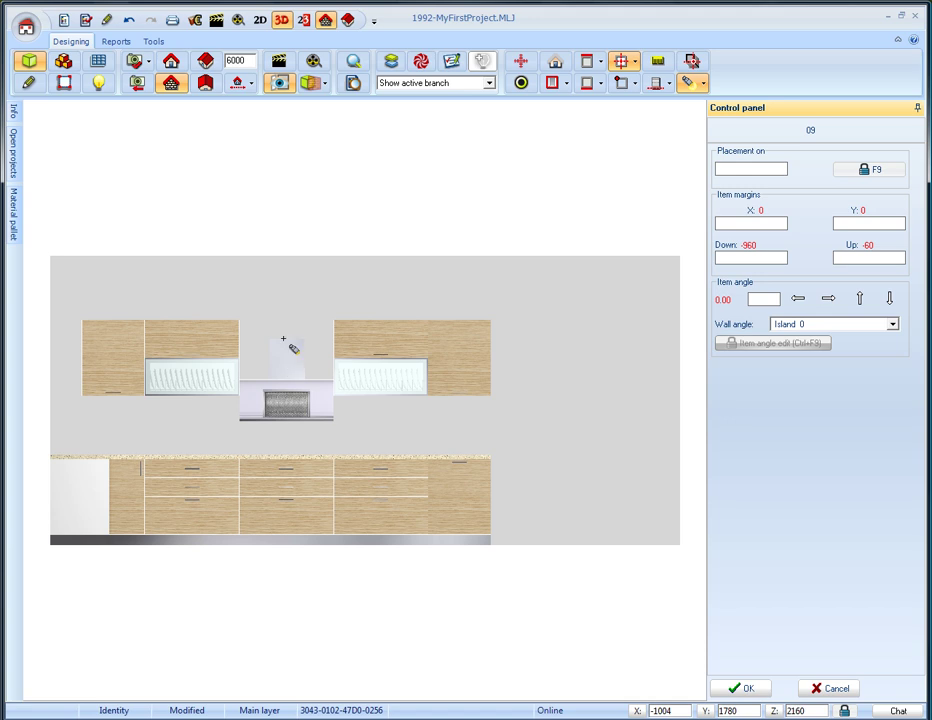
- Attach hob 03 (90 cm, 1 hotplate, 4 gas burners) to the base unit under the hood
left_click(206, 62)
left_click(205, 82)
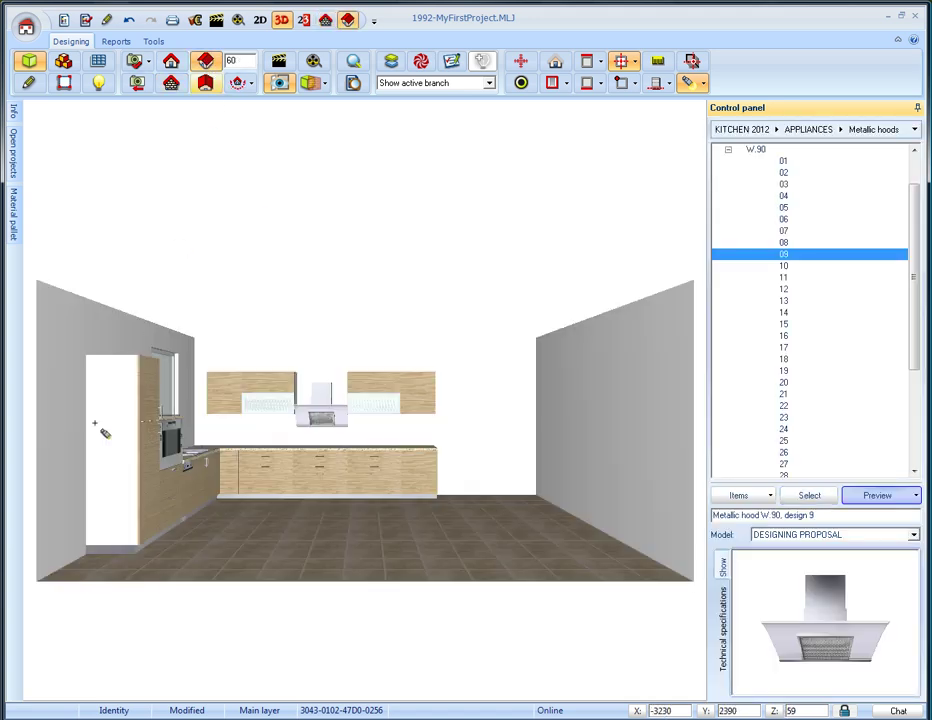
left_click_drag(160, 479, 386, 383)
left_click(323, 468)
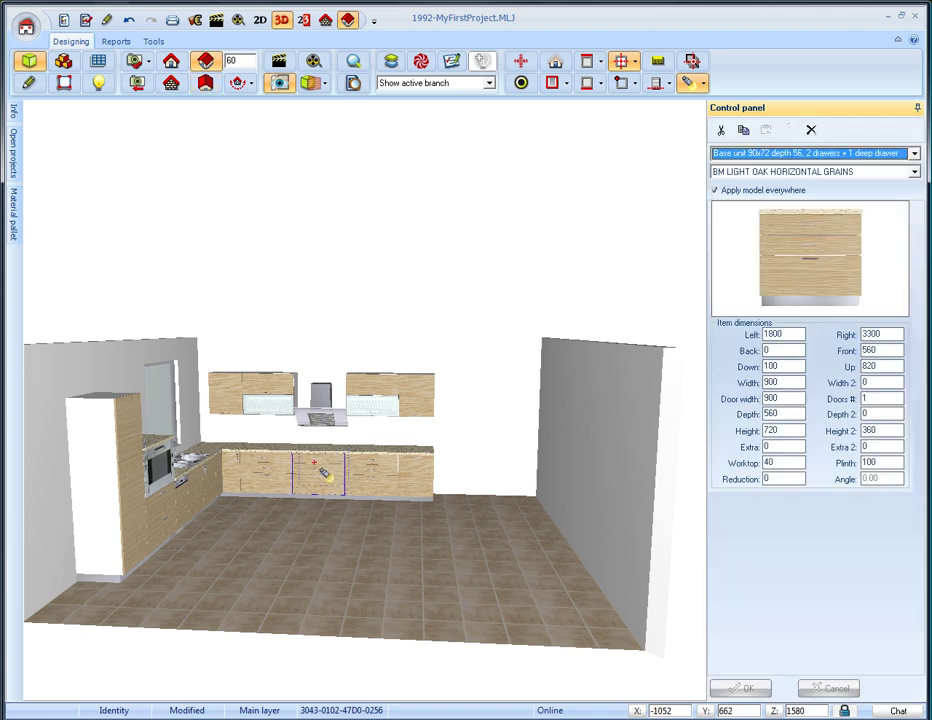
right_click(317, 467)
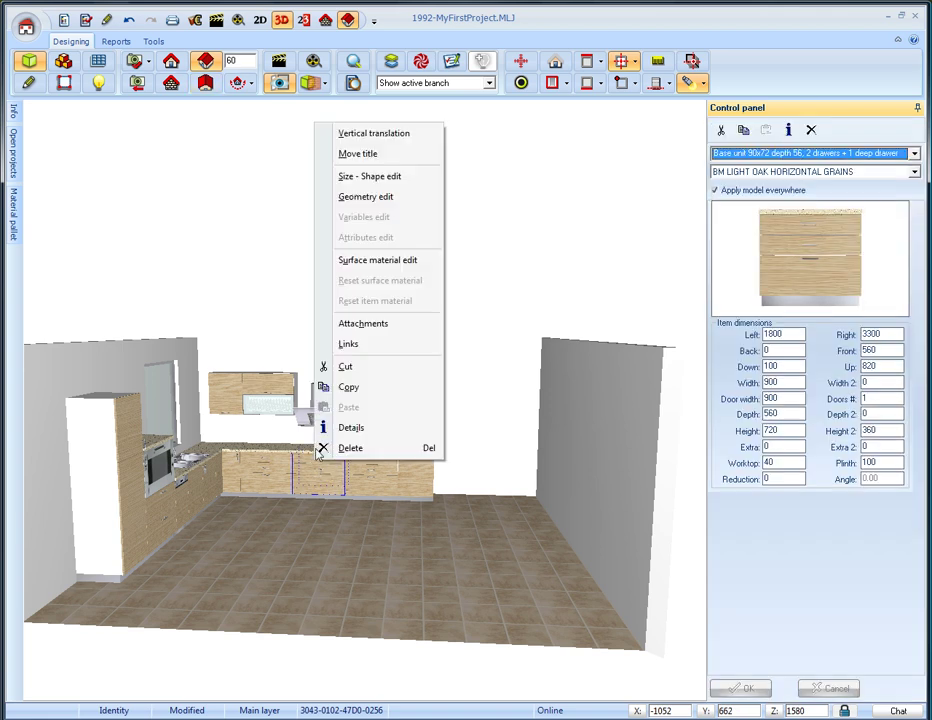
left_click(358, 324)
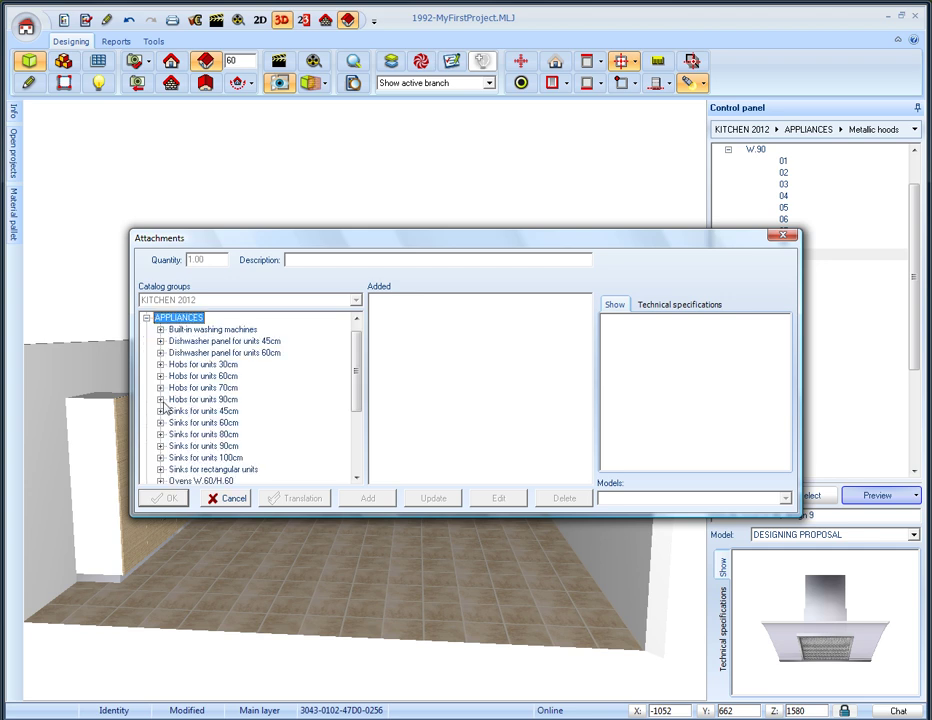
left_click(160, 400)
left_click(187, 434)
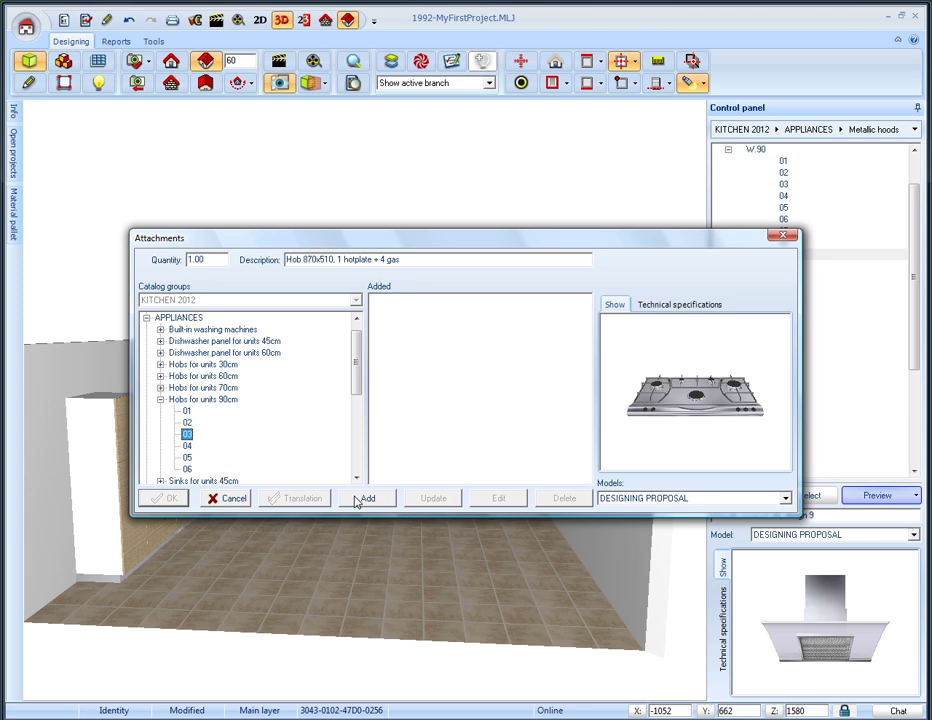
left_click(362, 498)
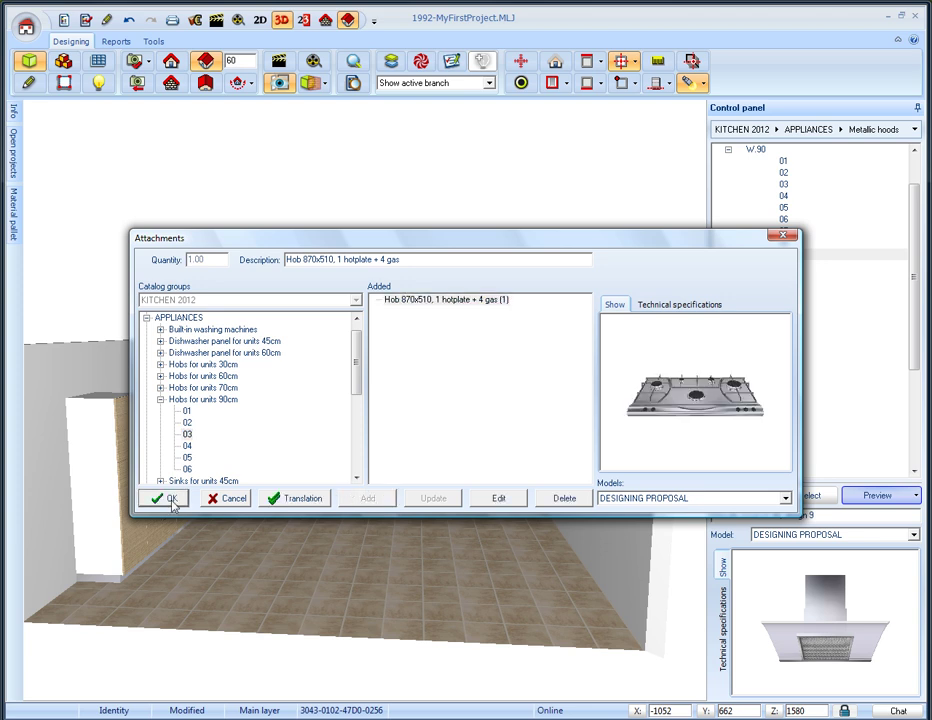
left_click(168, 498)
left_click_drag(257, 548, 422, 553)
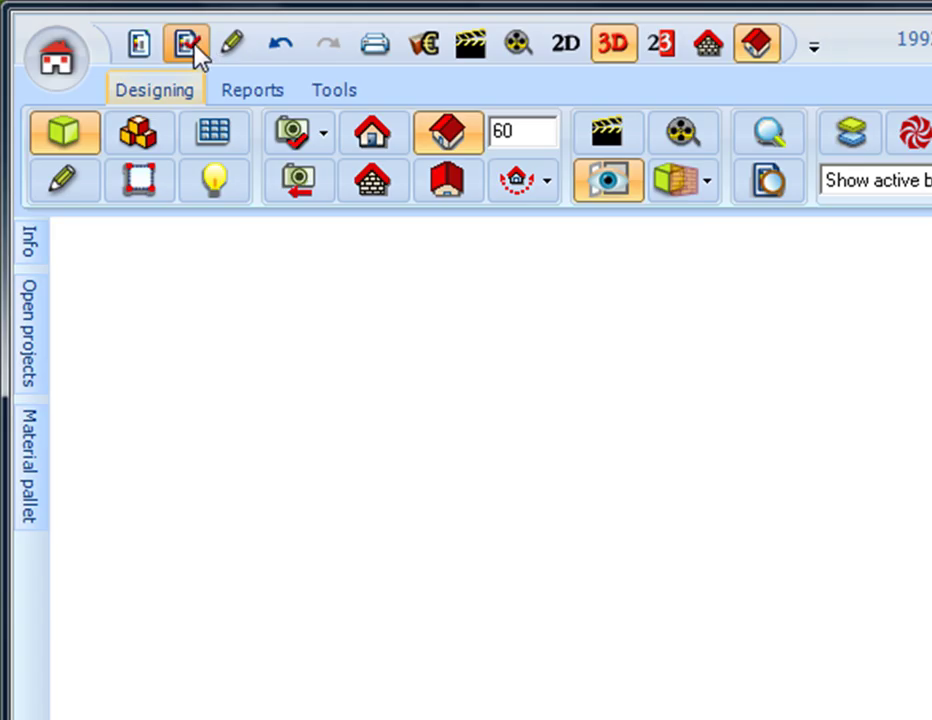
- Save the kitchen project and close it
left_click(190, 44)
left_click(53, 66)
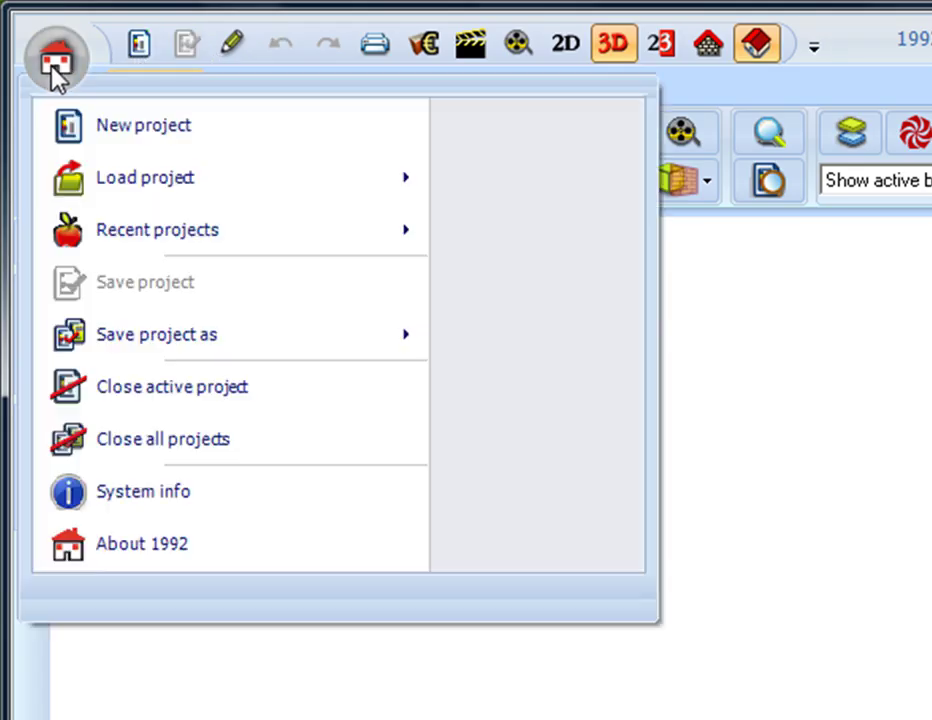
left_click(275, 375)
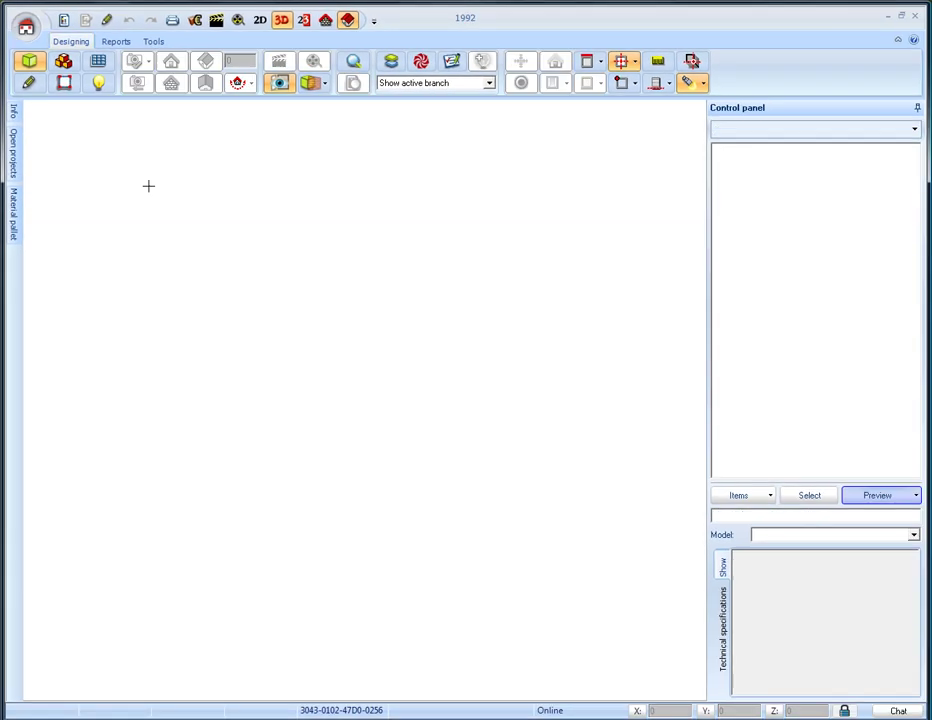
- Bring up Load project and select MyFirstProject.MLJ
left_click(26, 28)
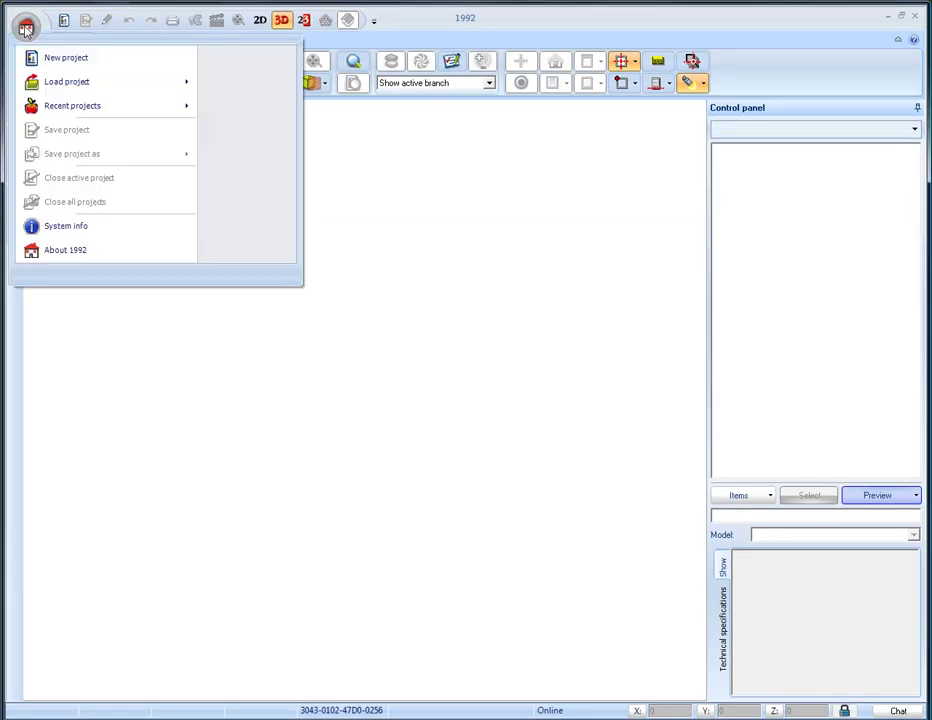
left_click(120, 84)
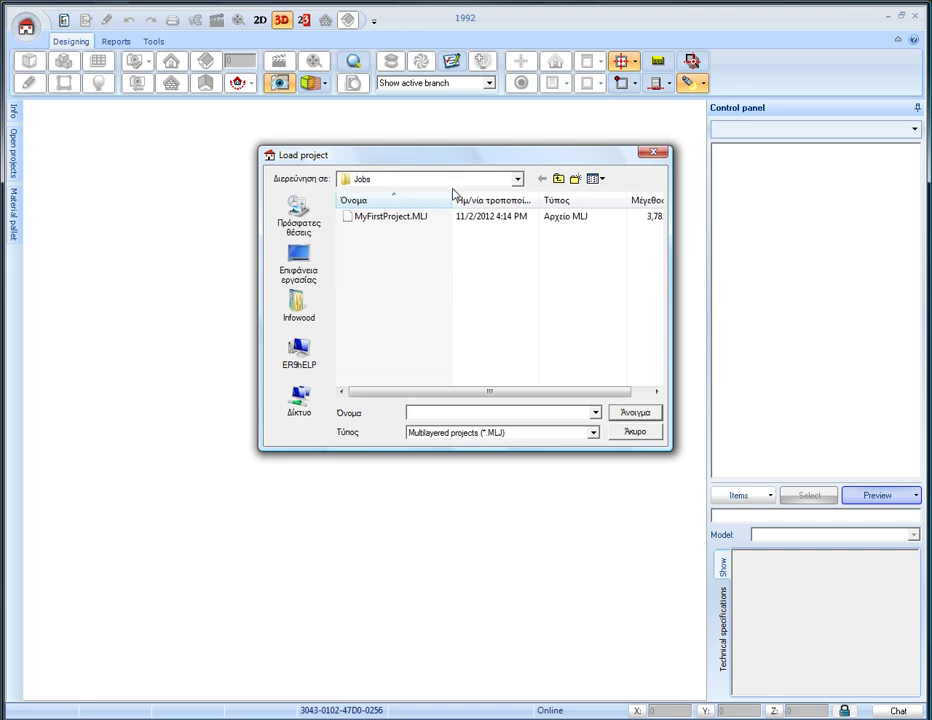
left_click(400, 218)
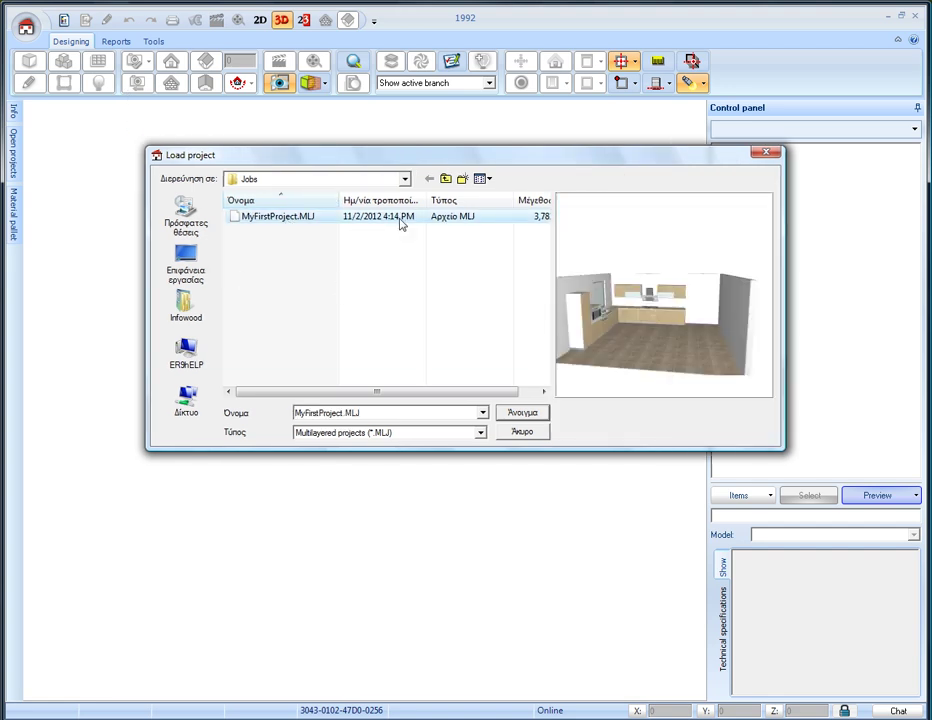
- Open MyFirstProject.MLJ from the Load project dialog
left_click(520, 413)
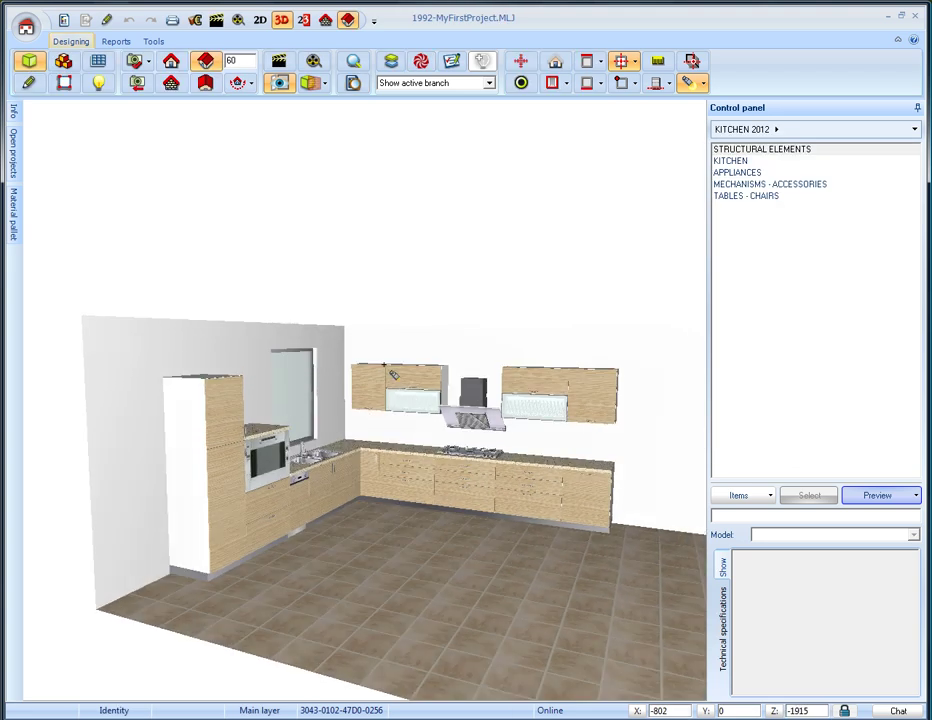